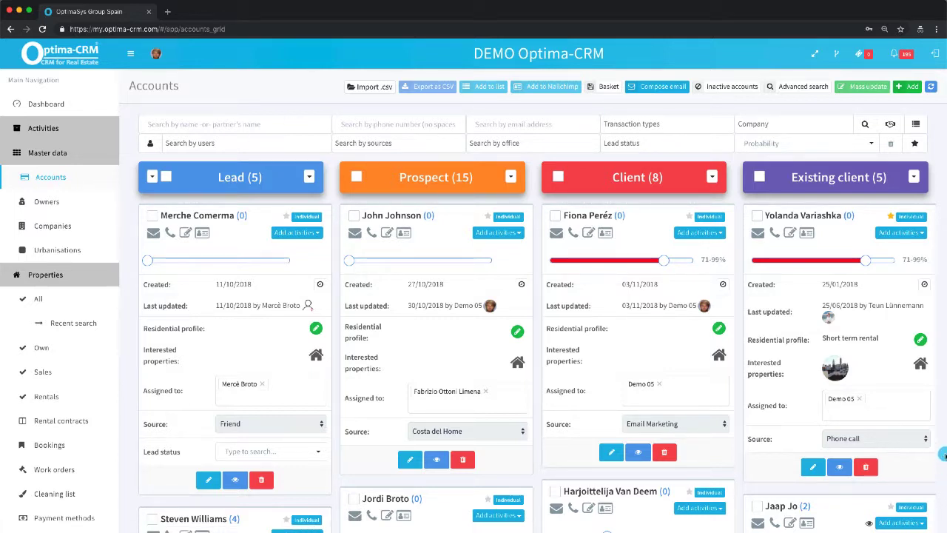
- Switch the accounts to list view, look through the active accounts, and return to grid view
left_click(916, 125)
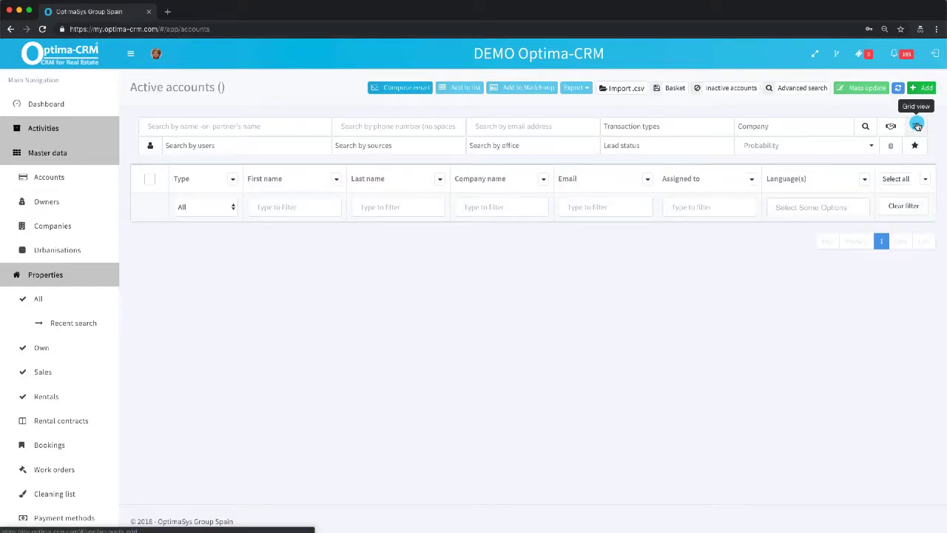
scroll(323, 289, "down", 5)
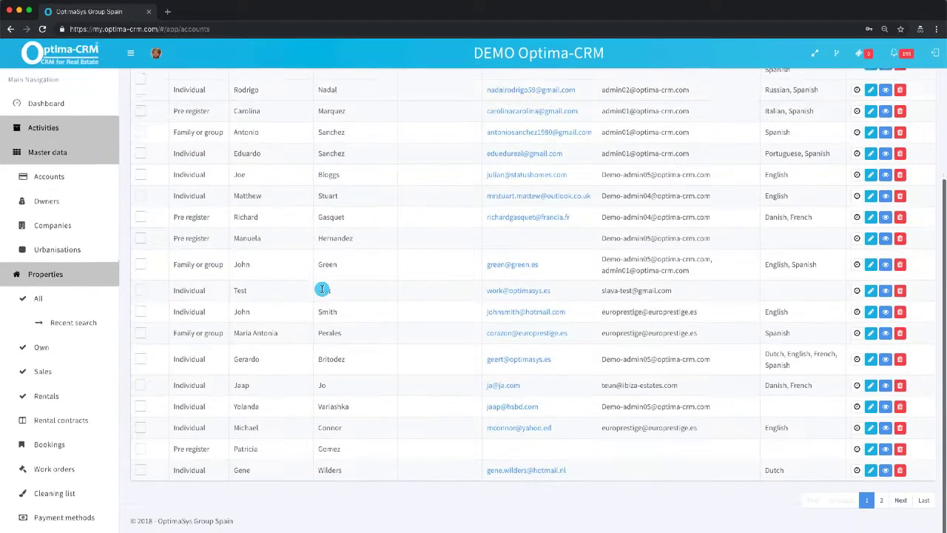
scroll(321, 286, "up", 5)
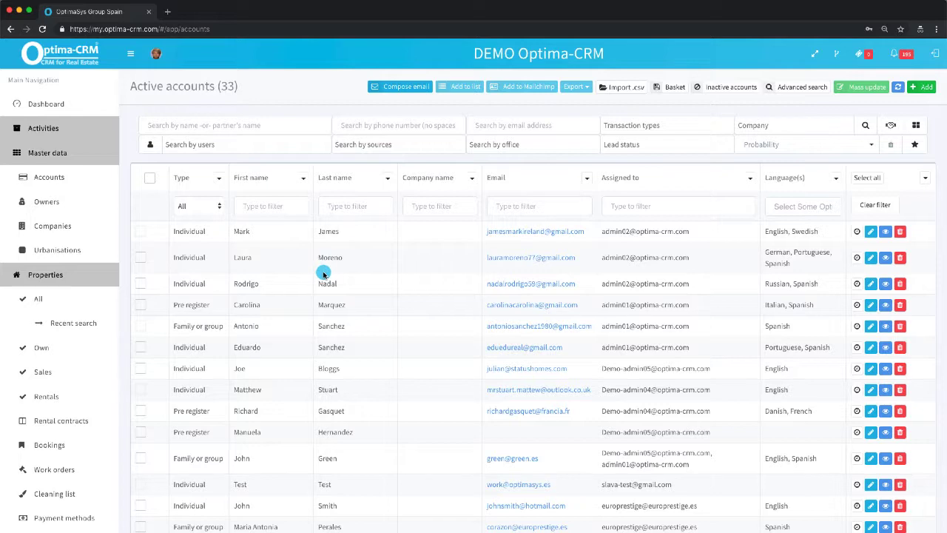
left_click(917, 126)
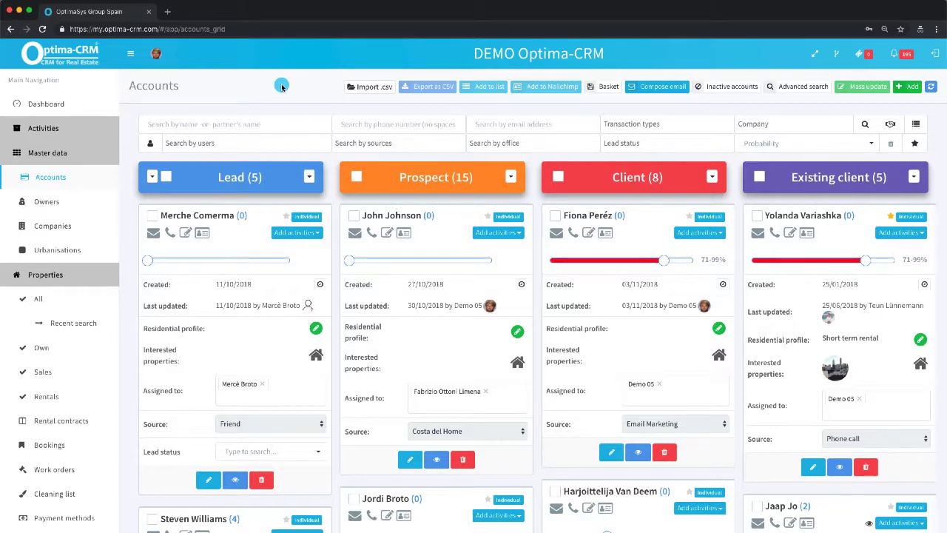
- Look through the account cards in the Lead, Prospect, Client and Existing client columns
scroll(542, 255, "down", 5)
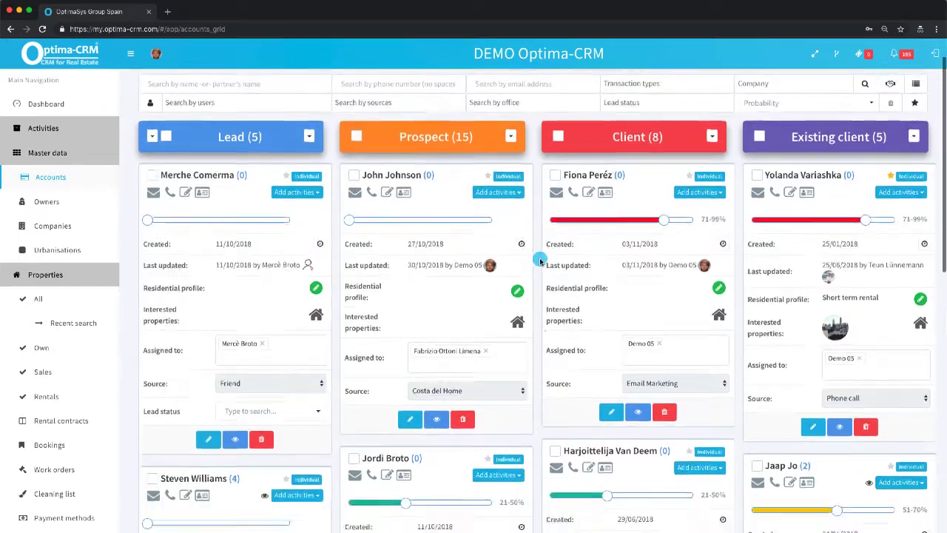
scroll(541, 260, "down", 3)
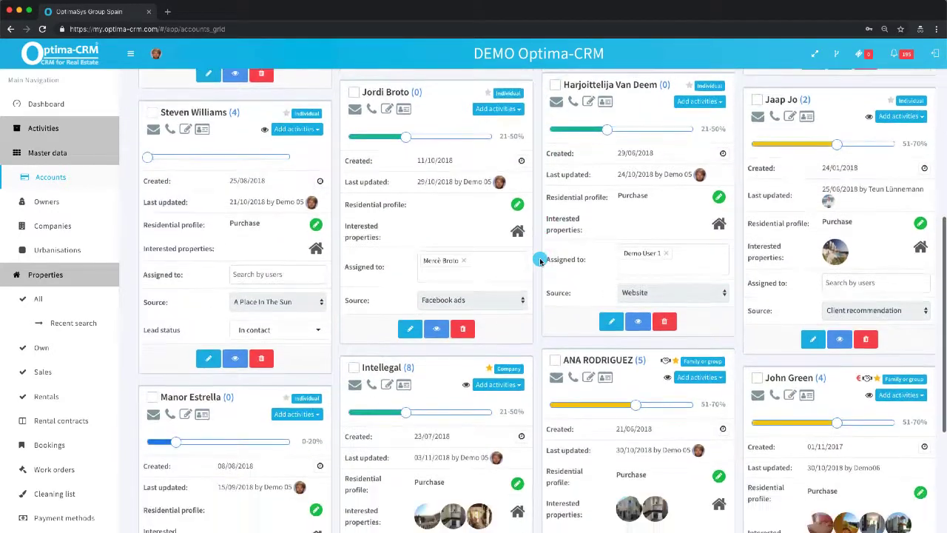
scroll(541, 260, "up", 4)
scroll(541, 261, "up", 5)
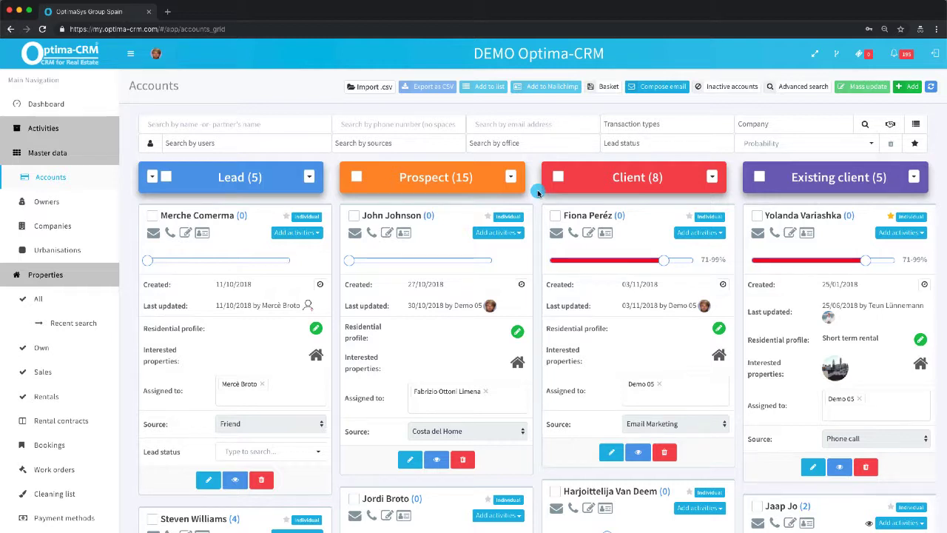
- View the reasons offered for inactivating the first Client account and close the dialog without choosing one
left_click(664, 451)
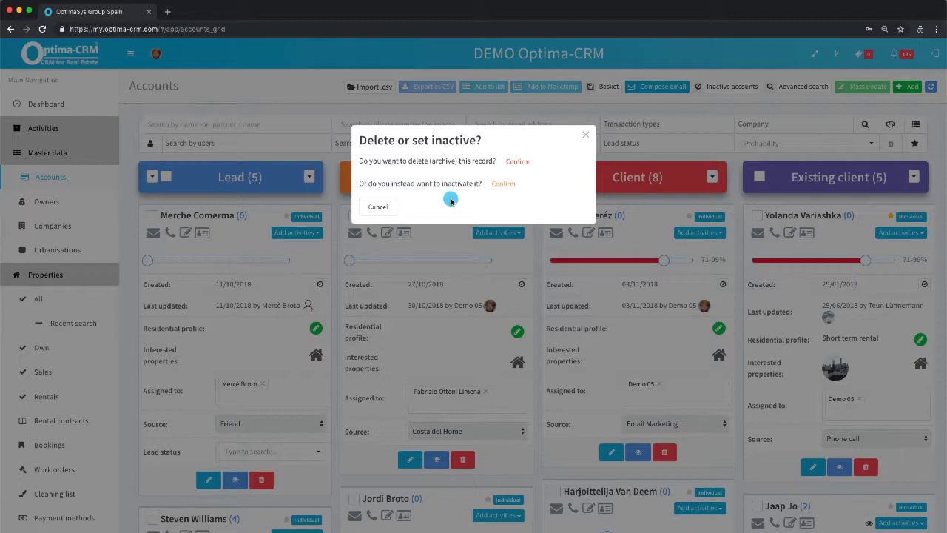
left_click(502, 185)
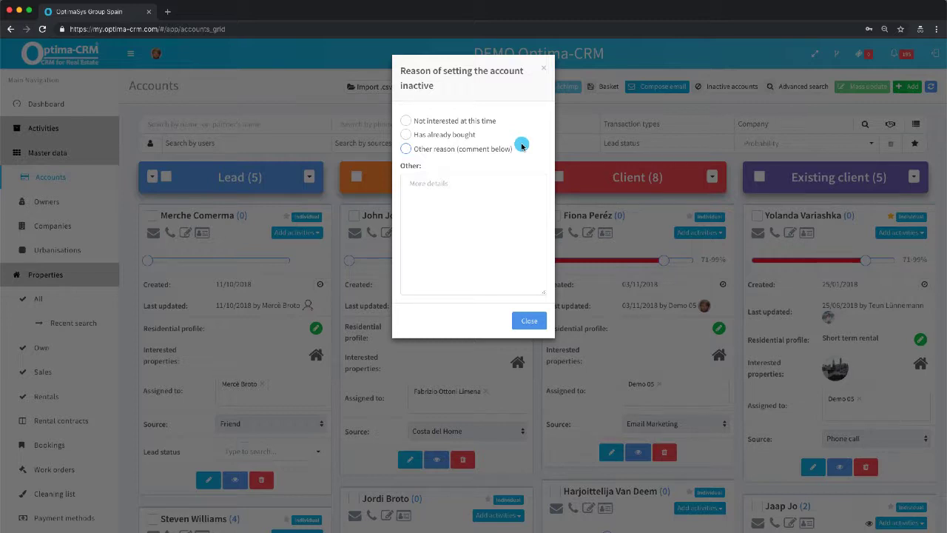
left_click(529, 320)
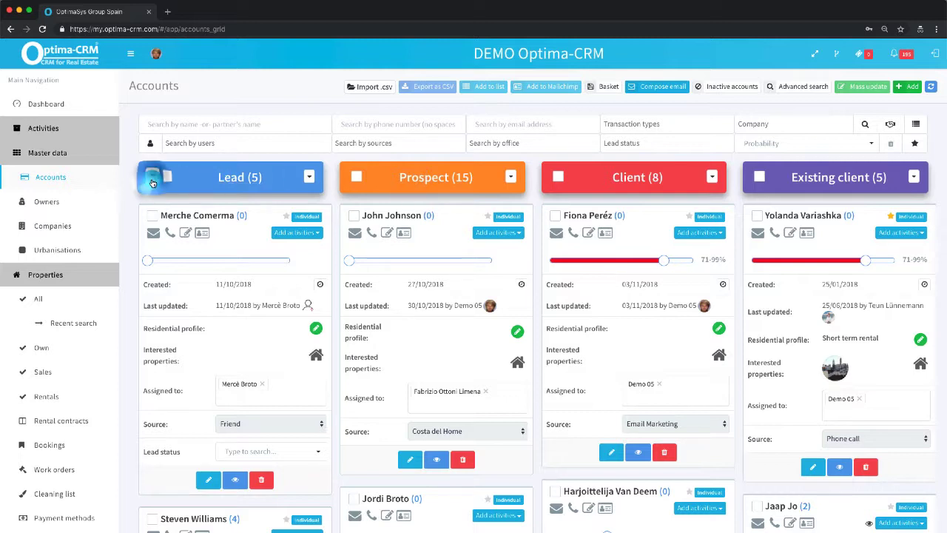
- Preview the Marbella centre duplex penthouse and Commercial in Elviria from the interested properties of the Client column's family account
left_click(152, 180)
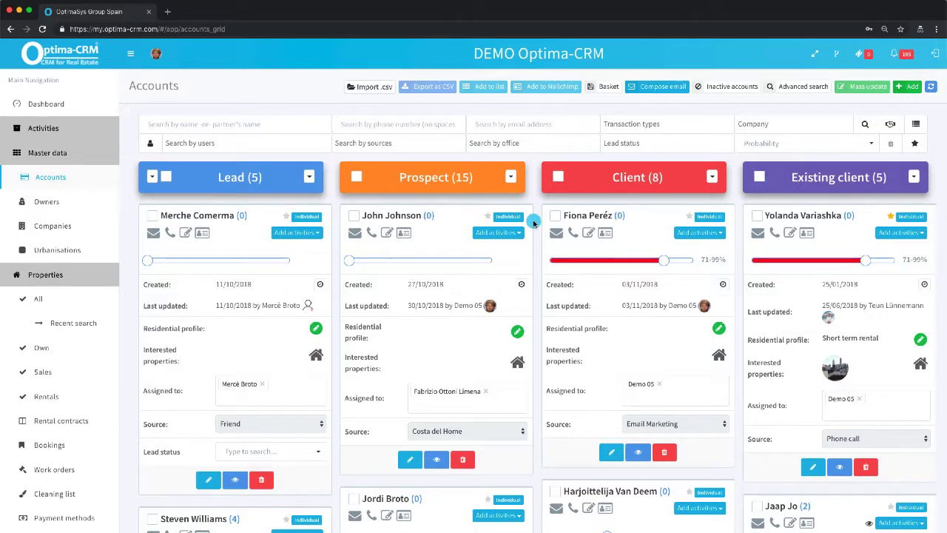
scroll(533, 223, "down", 6)
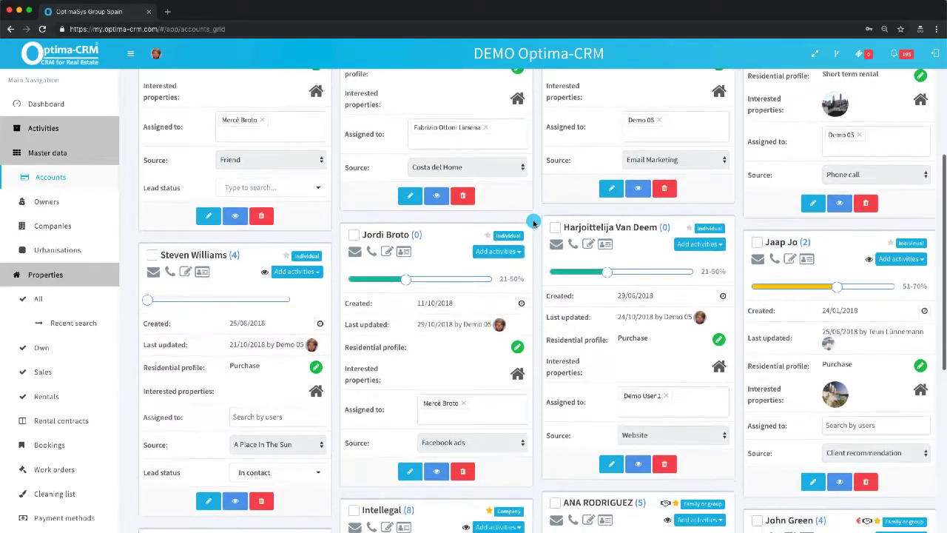
scroll(534, 223, "down", 2)
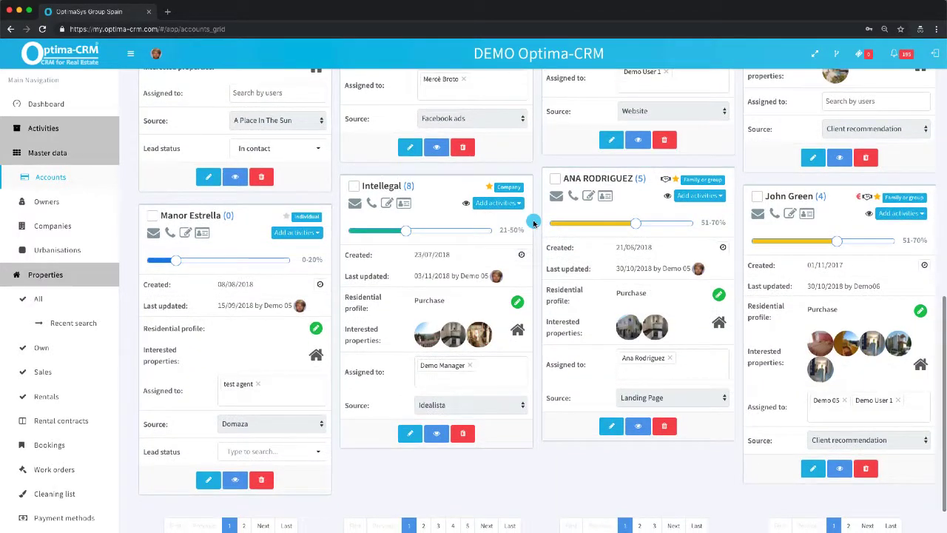
left_click(649, 327)
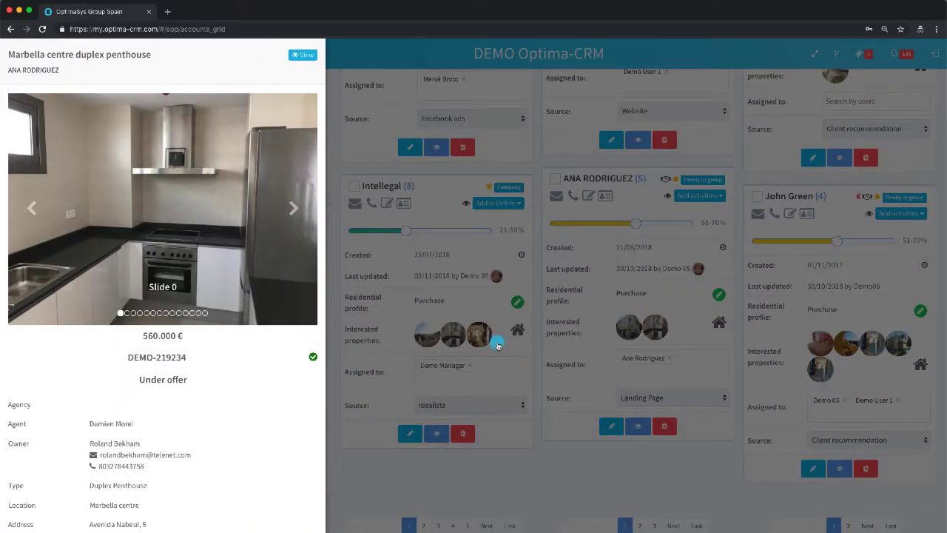
left_click(608, 347)
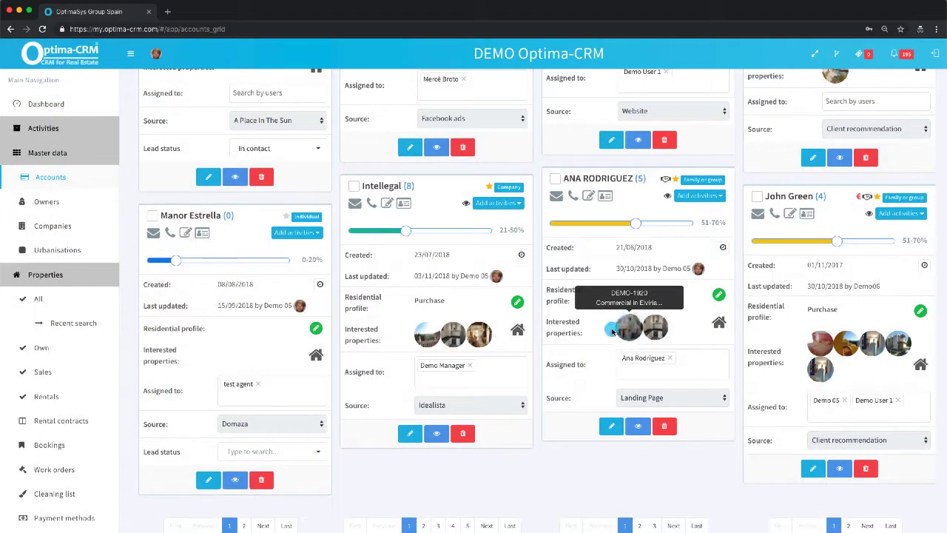
left_click(614, 331)
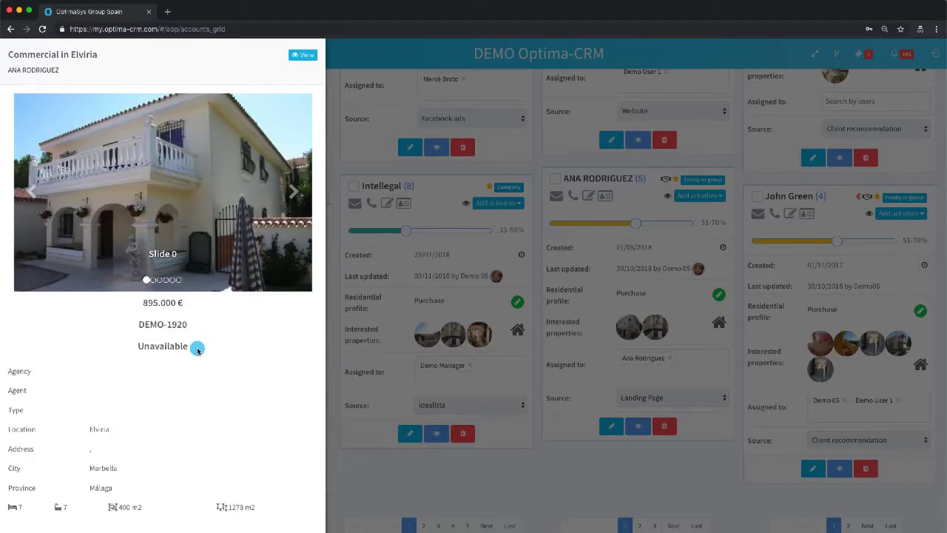
left_click(551, 349)
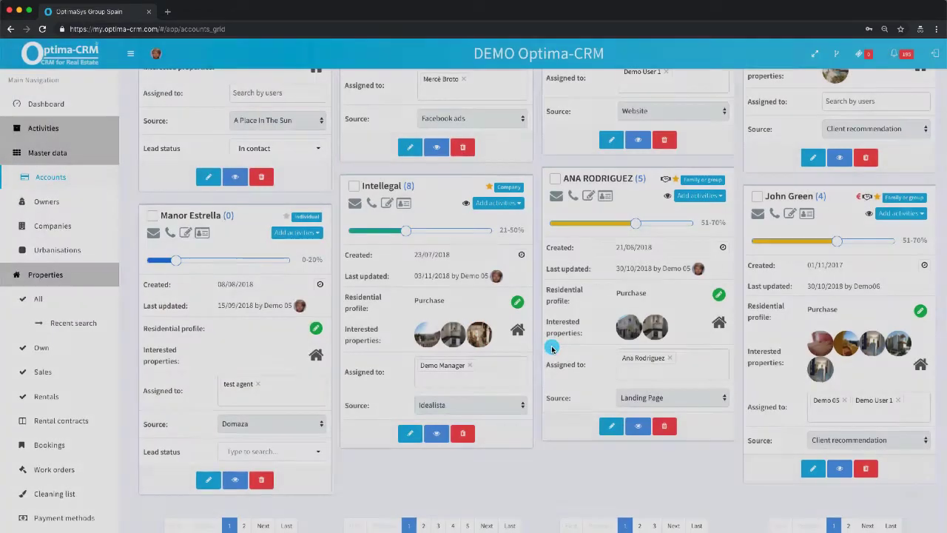
- Preview the Apartment in The Golden Mile from the Existing client family account, view its location map closer, and close the preview
left_click(820, 366)
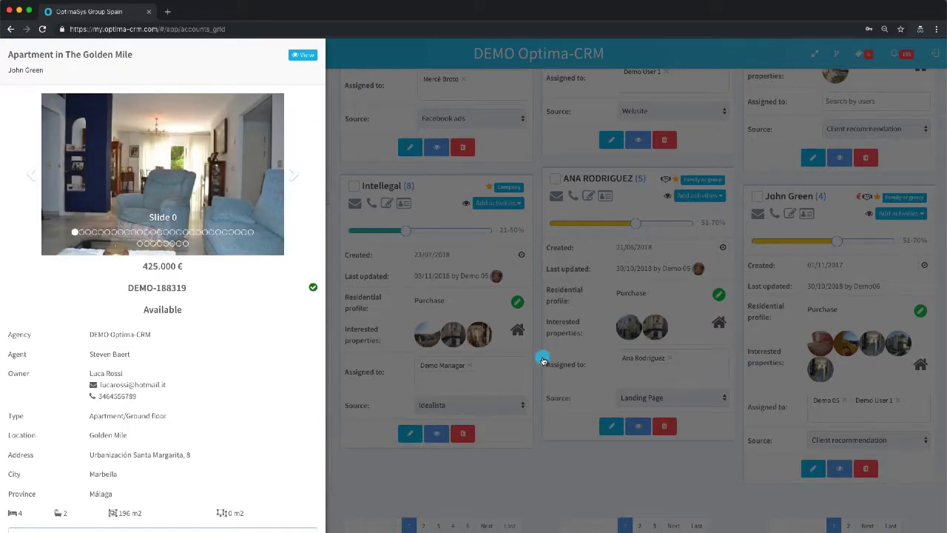
scroll(214, 335, "down", 5)
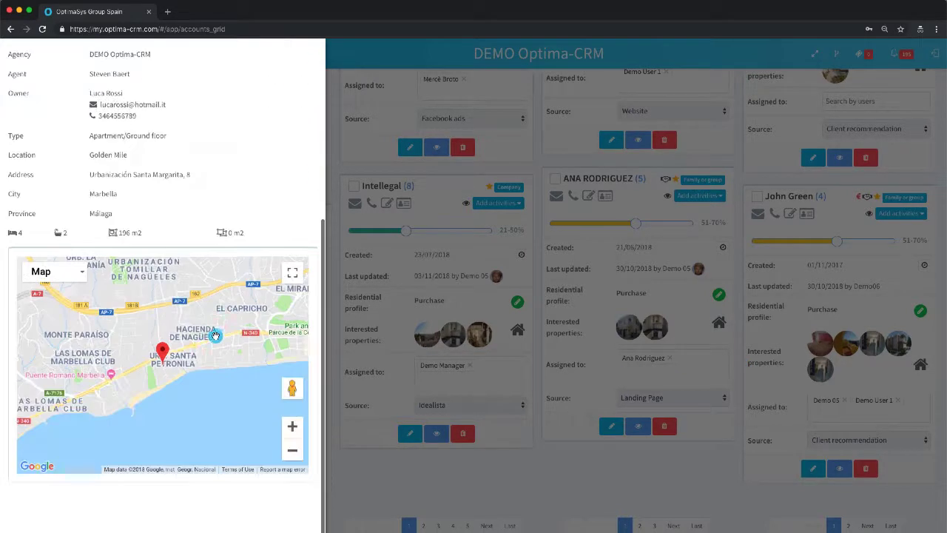
left_click(292, 426)
left_click(292, 427)
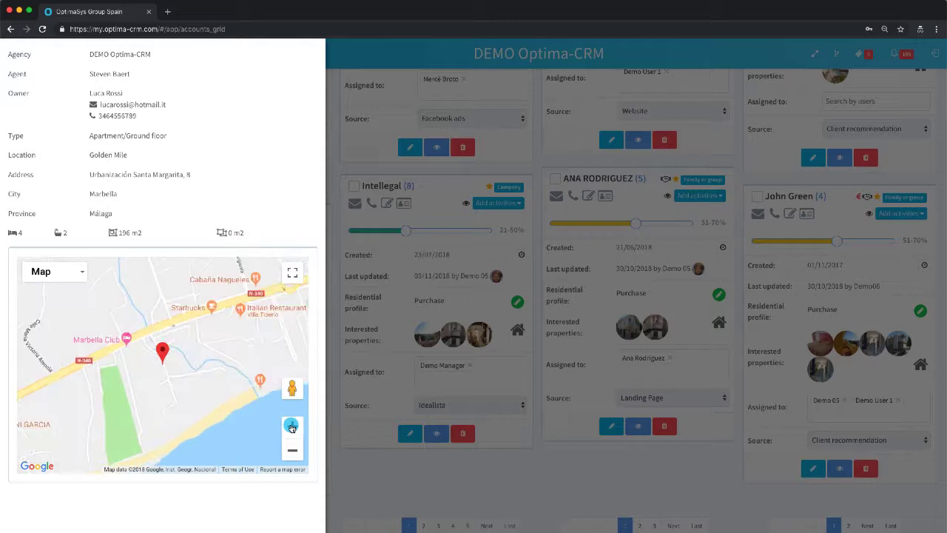
scroll(271, 207, "up", 3)
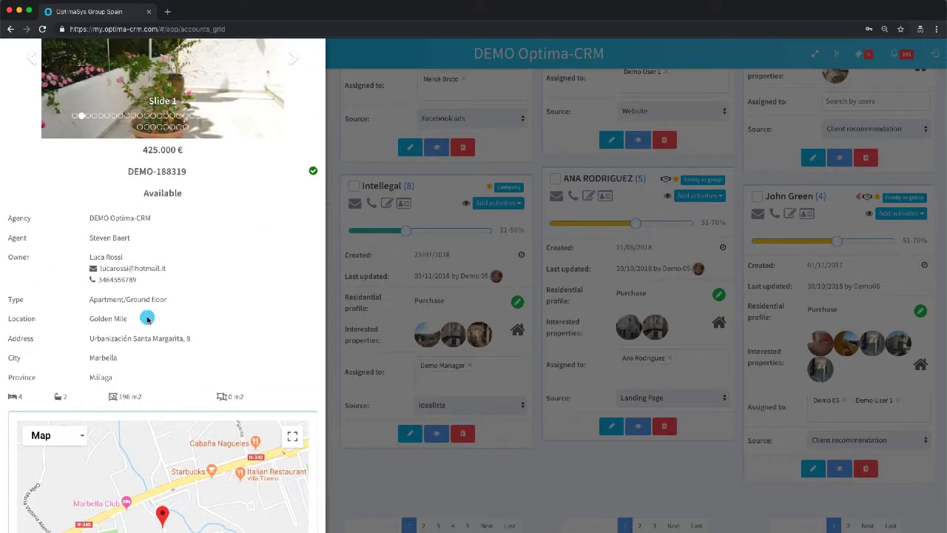
scroll(208, 309, "up", 2)
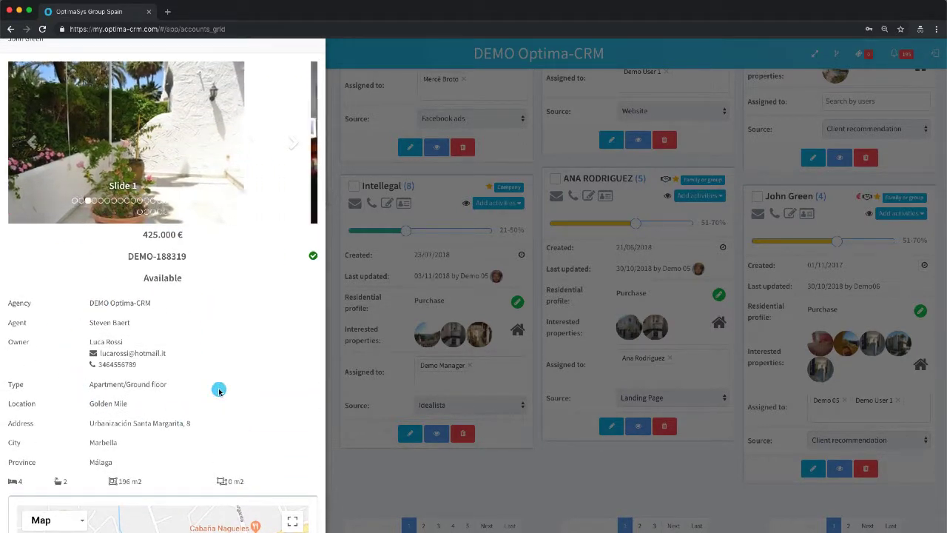
scroll(213, 389, "up", 1)
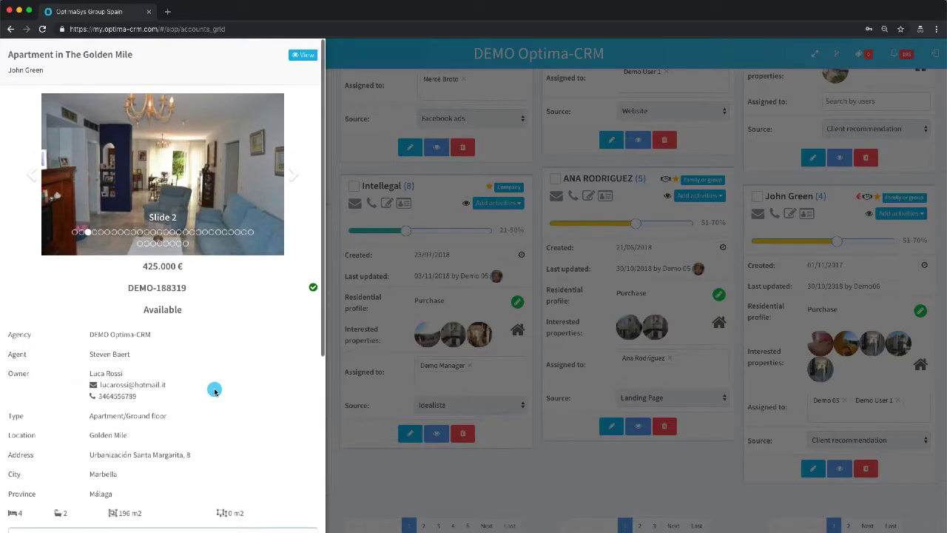
left_click(349, 459)
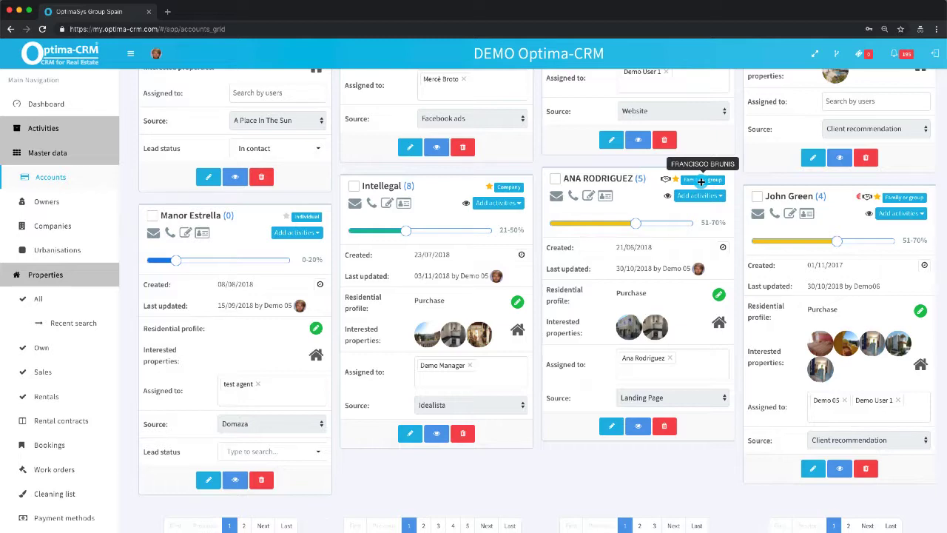
- Try adding a second, blank partner entry to the Client column's family account profile, closing it without saving
left_click(611, 179)
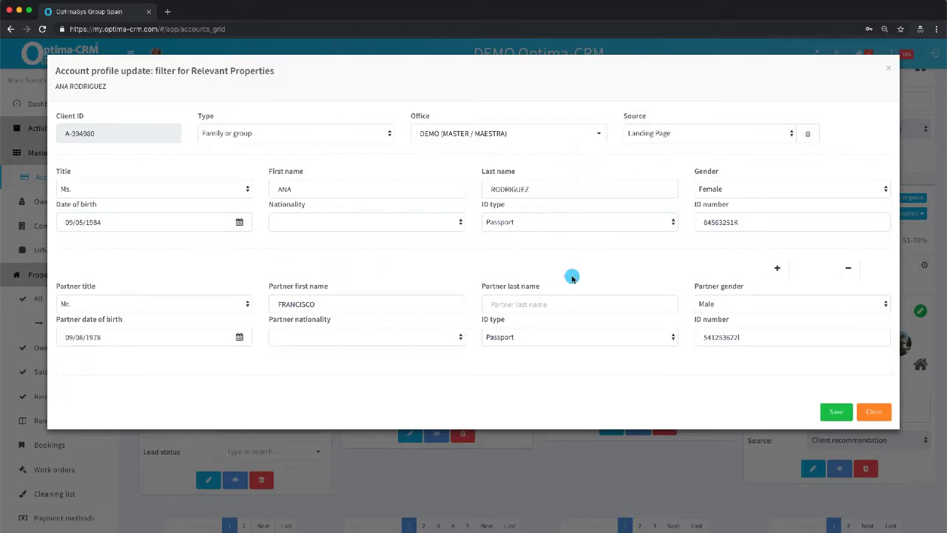
left_click(776, 270)
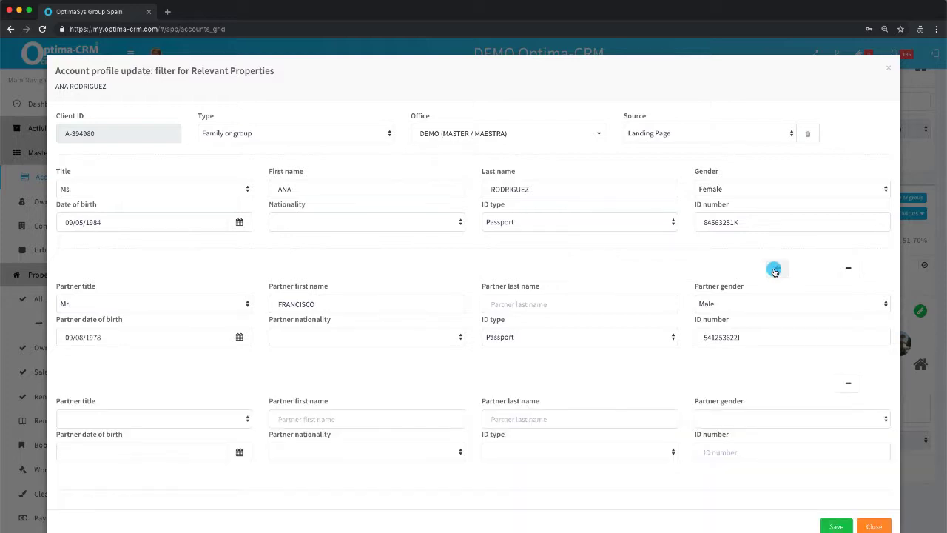
left_click(869, 526)
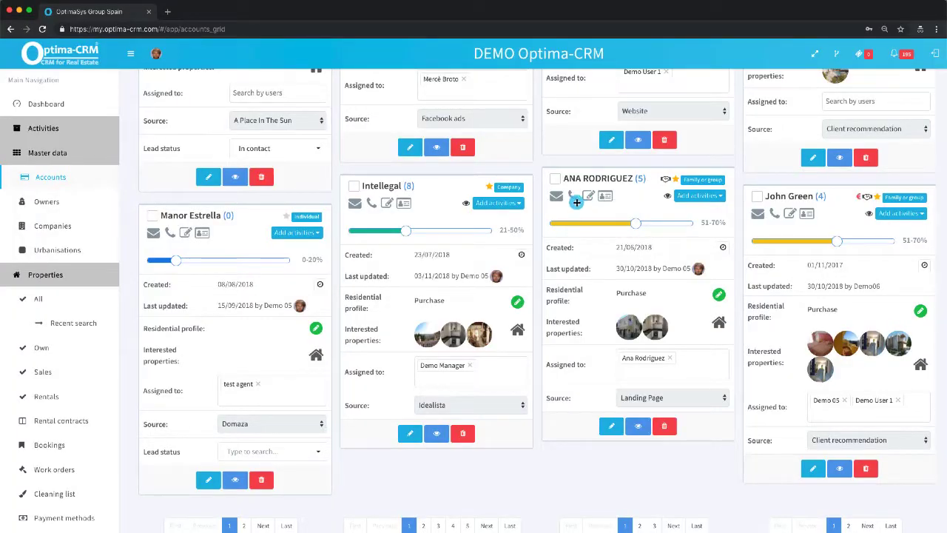
- View the contact information form of the Client column's family account and close it unchanged
mouse_move(577, 199)
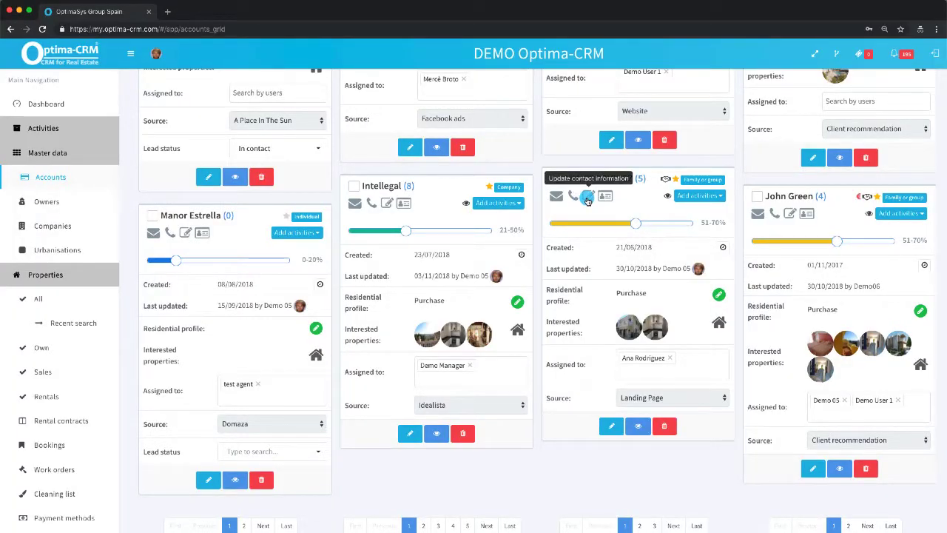
left_click(587, 200)
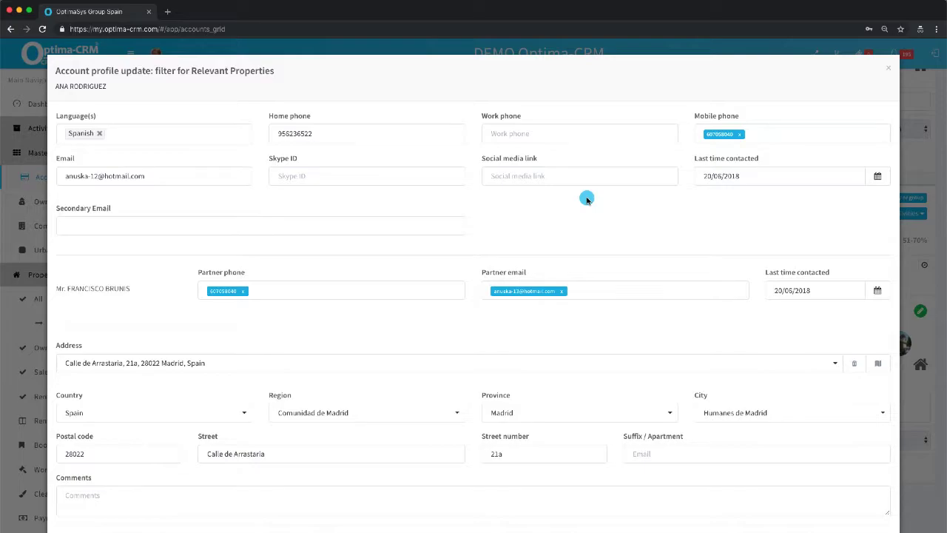
left_click(910, 318)
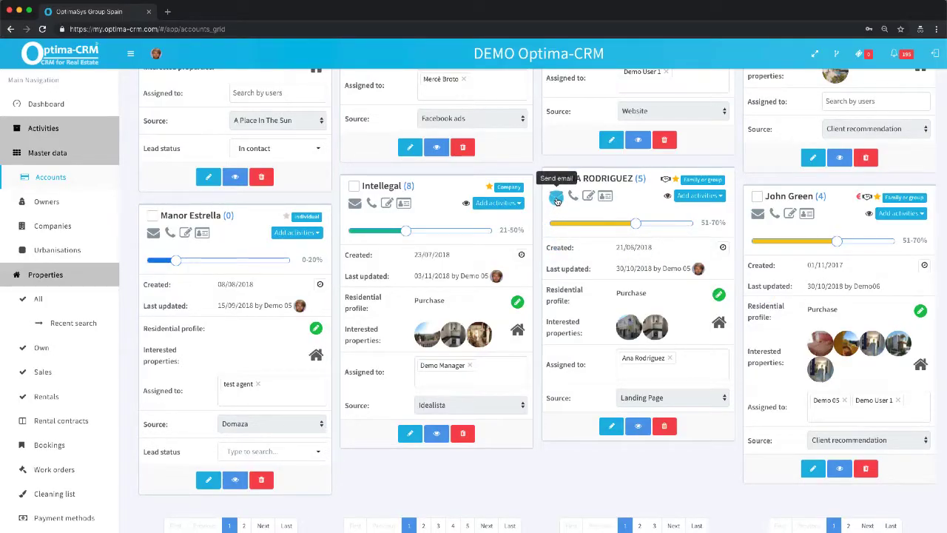
- Compose an email to the Client column's family account, removing the partner's address and applying the Primer contacto / First contact template
left_click(556, 199)
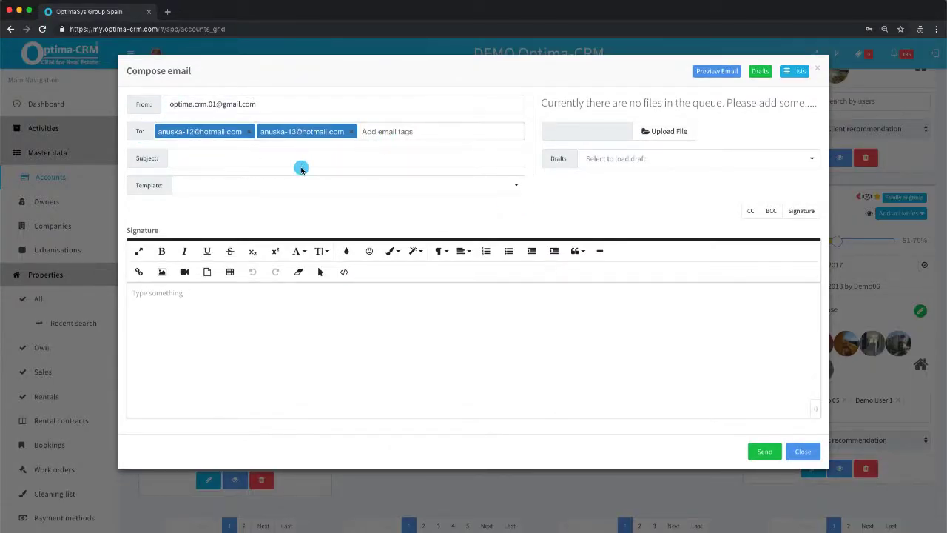
left_click(350, 132)
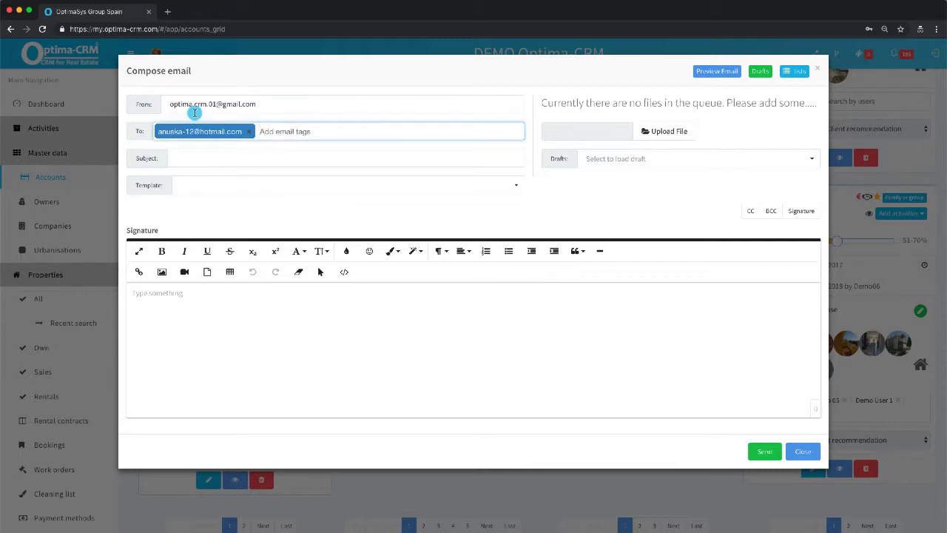
left_click(199, 185)
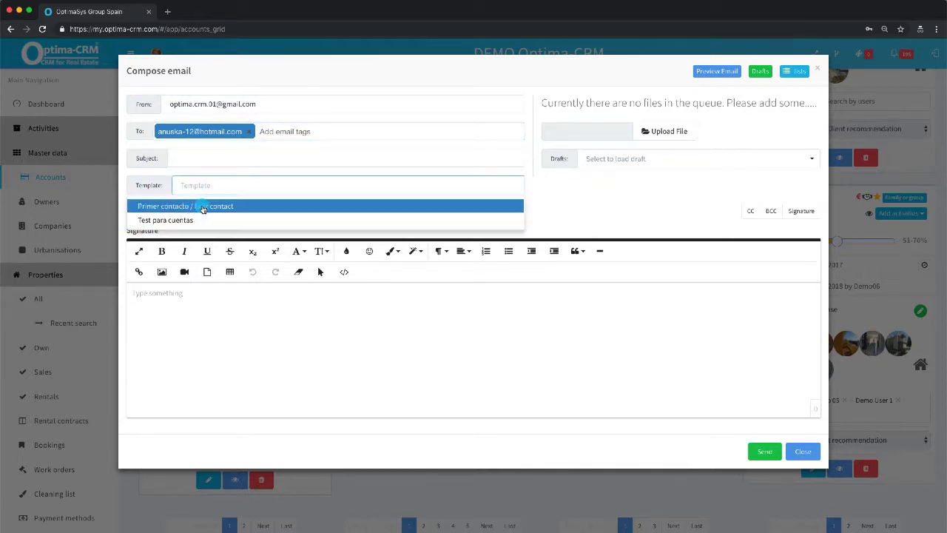
left_click(214, 206)
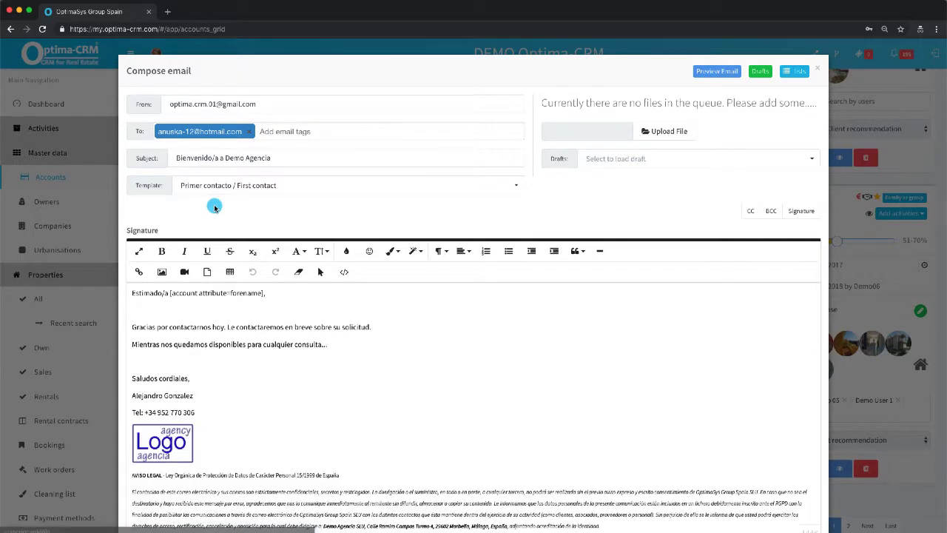
scroll(373, 340, "down", 1)
scroll(375, 341, "up", 1)
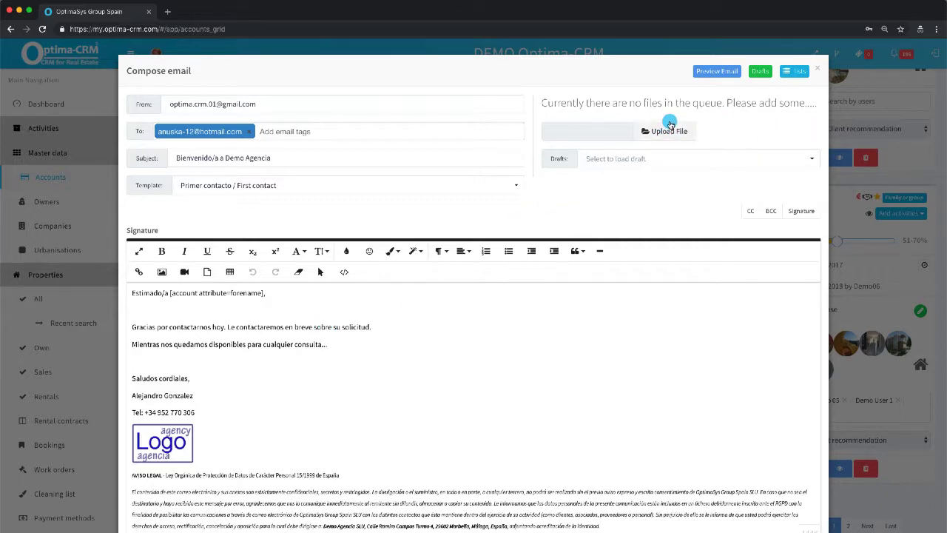
- Try loading the saved draft Mi asunto aquí and previewing the email, and discard the message without keeping it as a draft
left_click(640, 158)
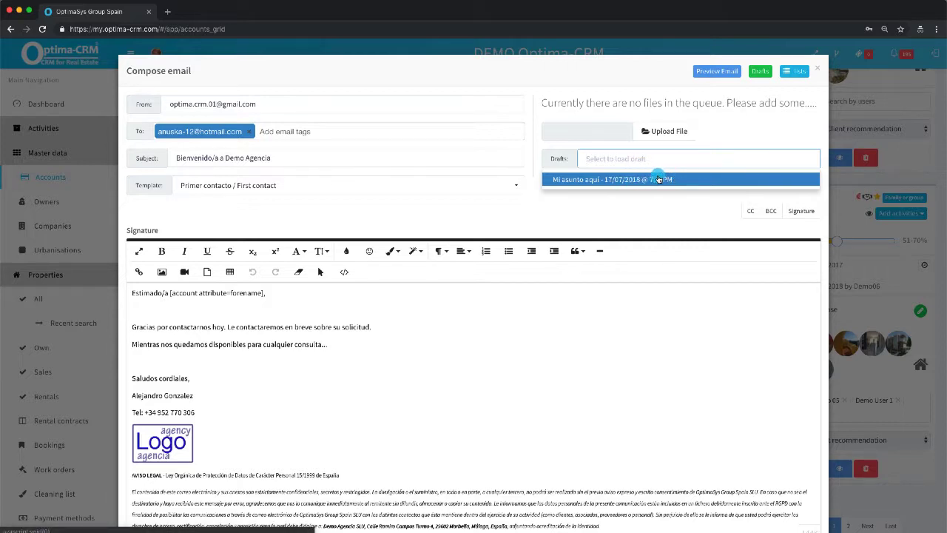
left_click(658, 179)
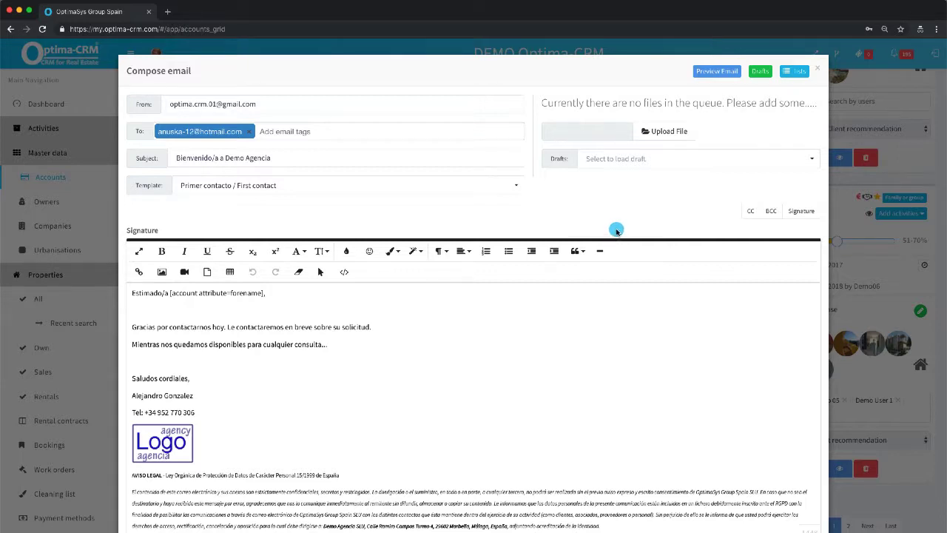
left_click(695, 74)
left_click(857, 313)
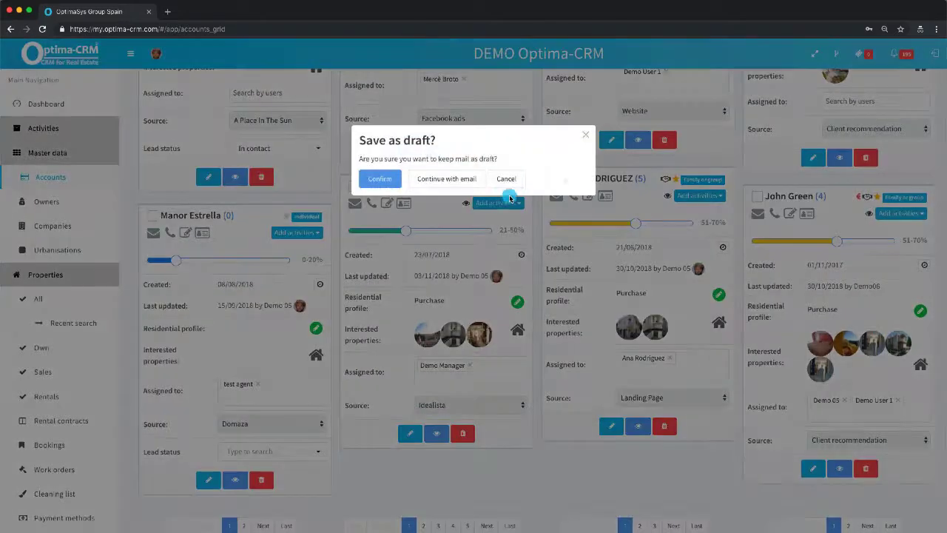
left_click(506, 180)
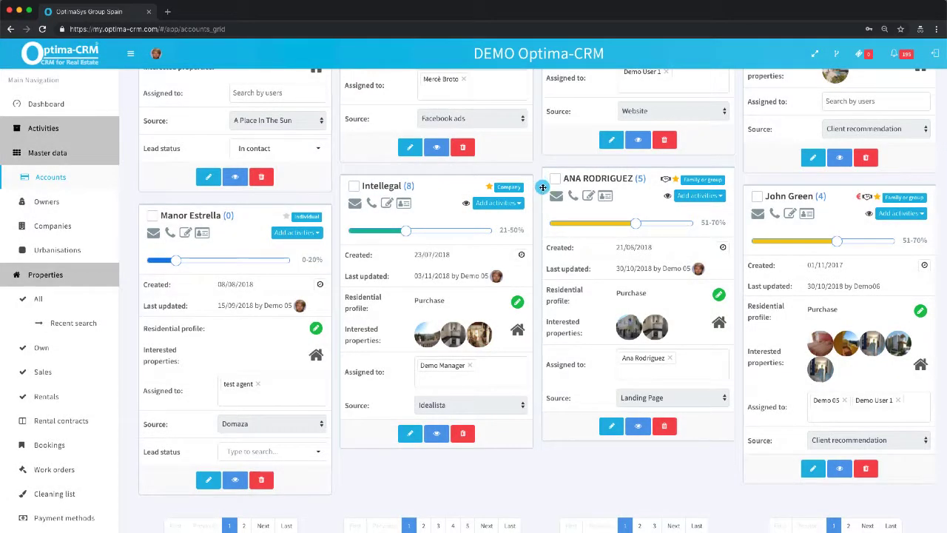
- Review the Intellegal account's timeline, view the Call prospect task dated 27/08/2018 13:38, and close both the task and the timeline
left_click(521, 256)
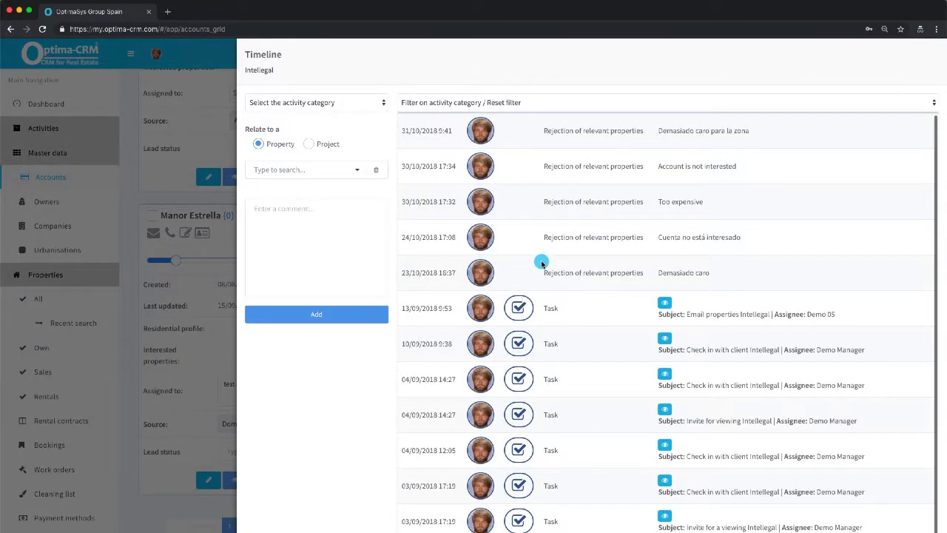
scroll(542, 263, "down", 10)
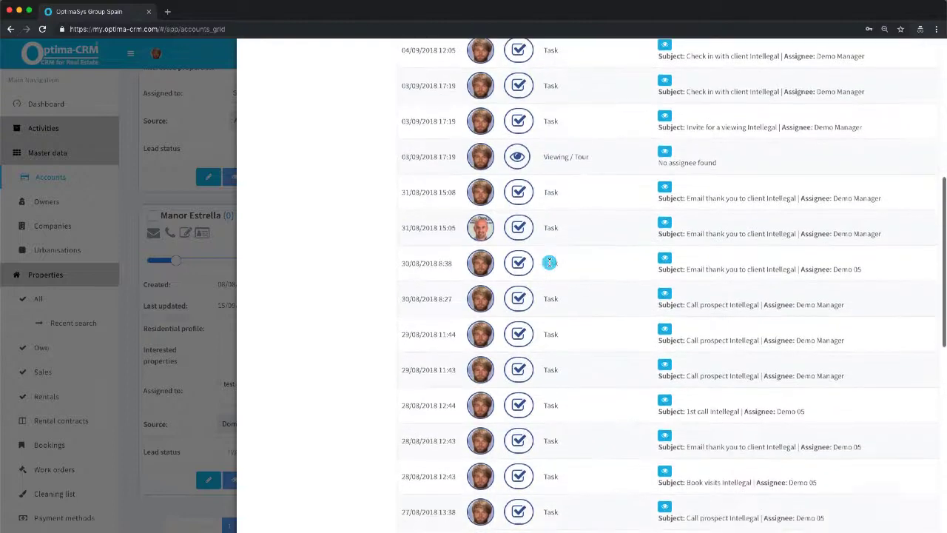
scroll(549, 264, "down", 6)
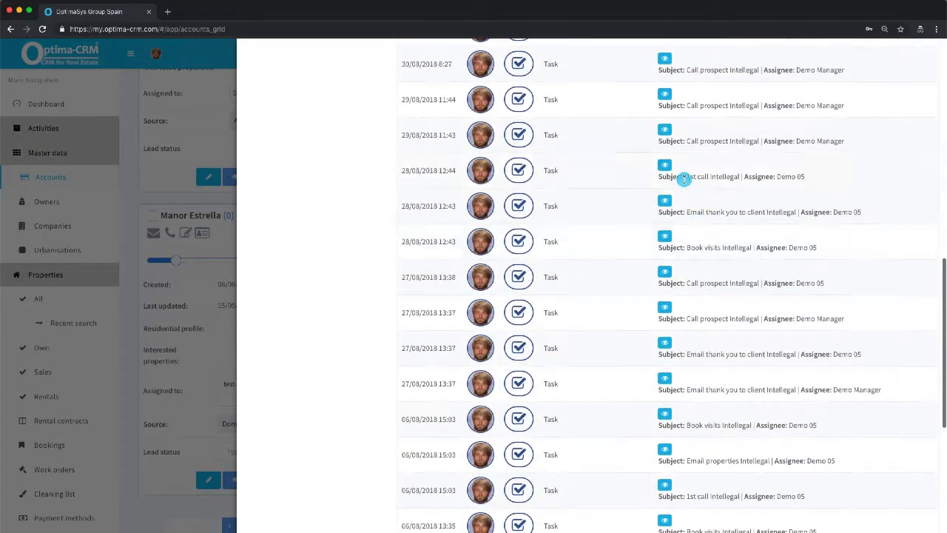
left_click(664, 275)
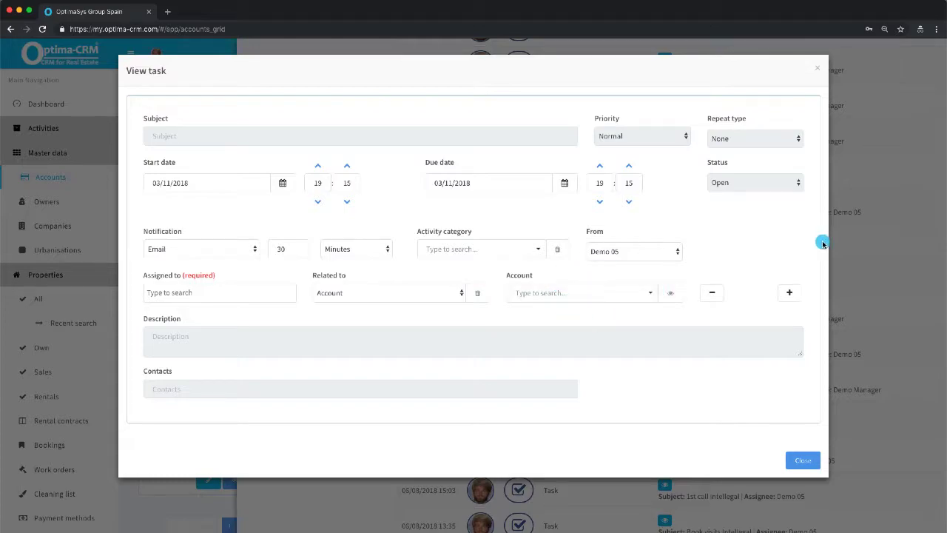
left_click(860, 247)
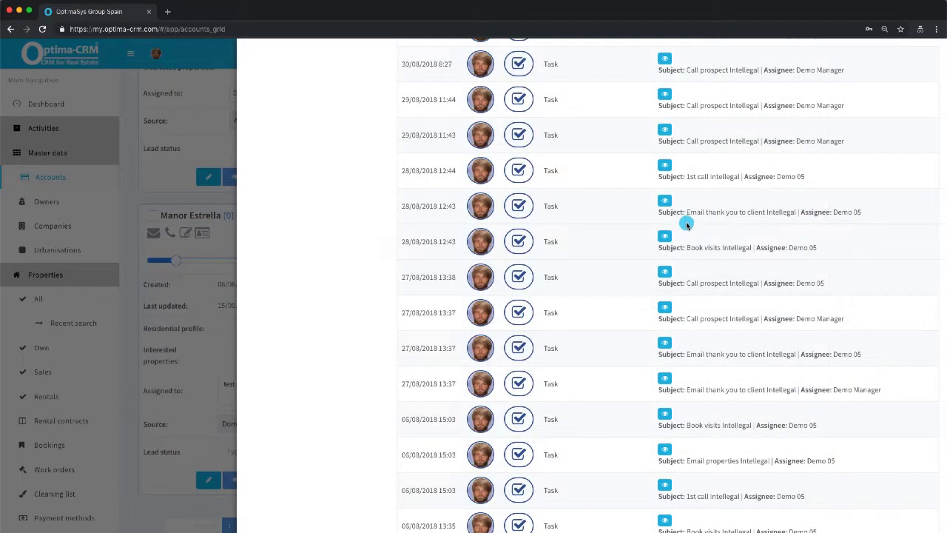
left_click(218, 244)
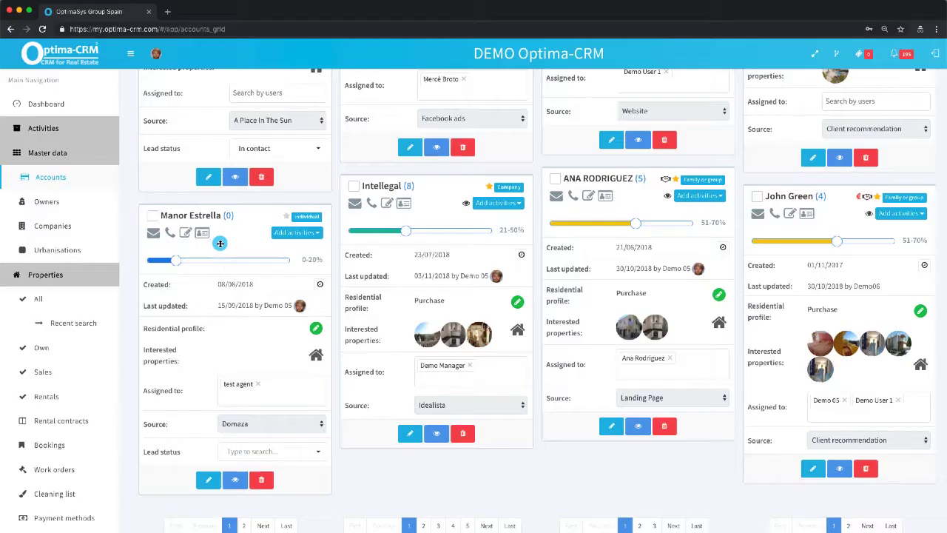
- Open the Intellegal account's residential profile and examine its transaction type options and alerts without changing them
left_click(516, 304)
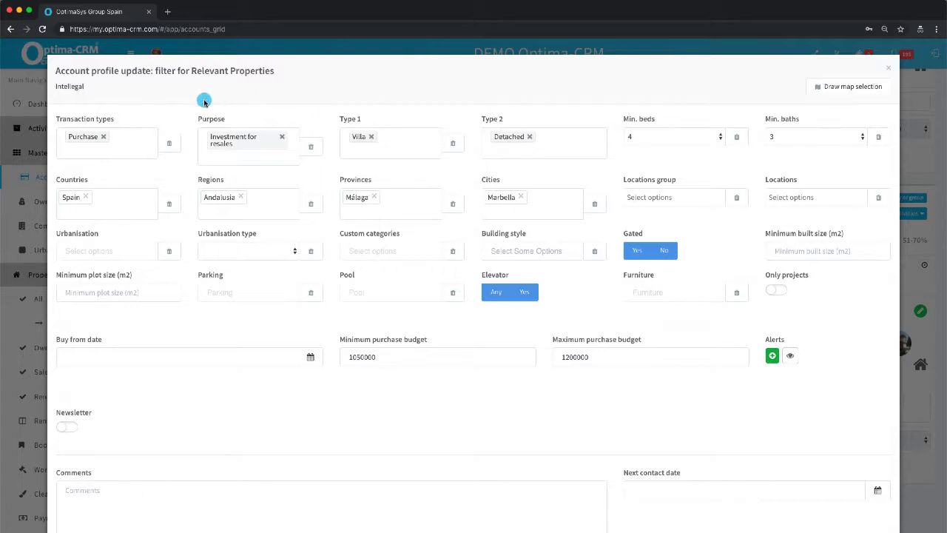
left_click(84, 150)
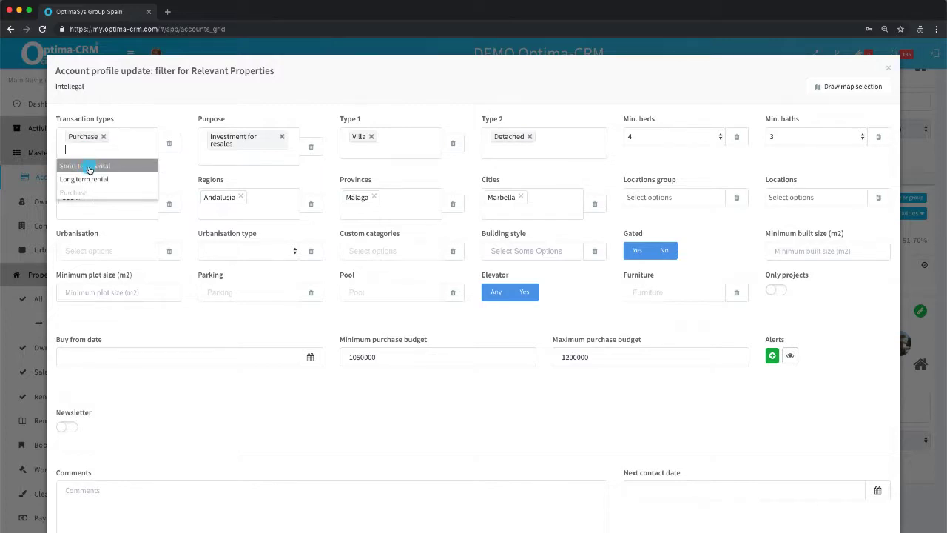
left_click(176, 108)
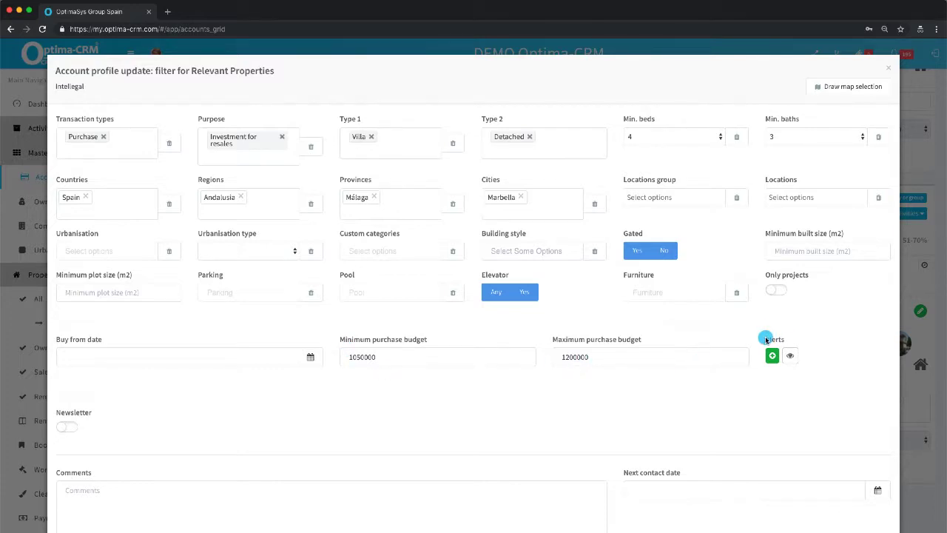
left_click_drag(763, 339, 783, 340)
left_click(789, 341)
- Try drawing a map selection polygon along the Marbella coast, from Santa Petronila to the Parque de la Alameda, bounded inland by the N-340
left_click(855, 87)
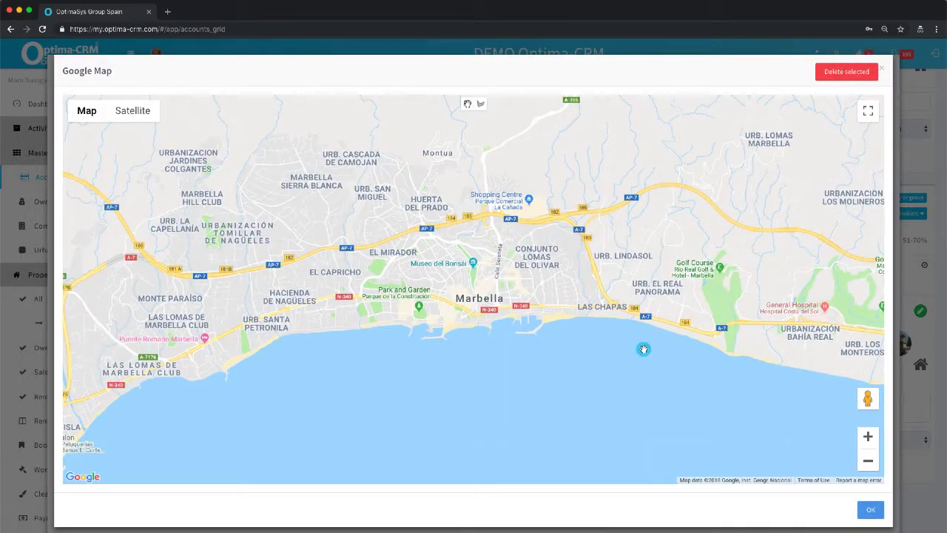
left_click(868, 436)
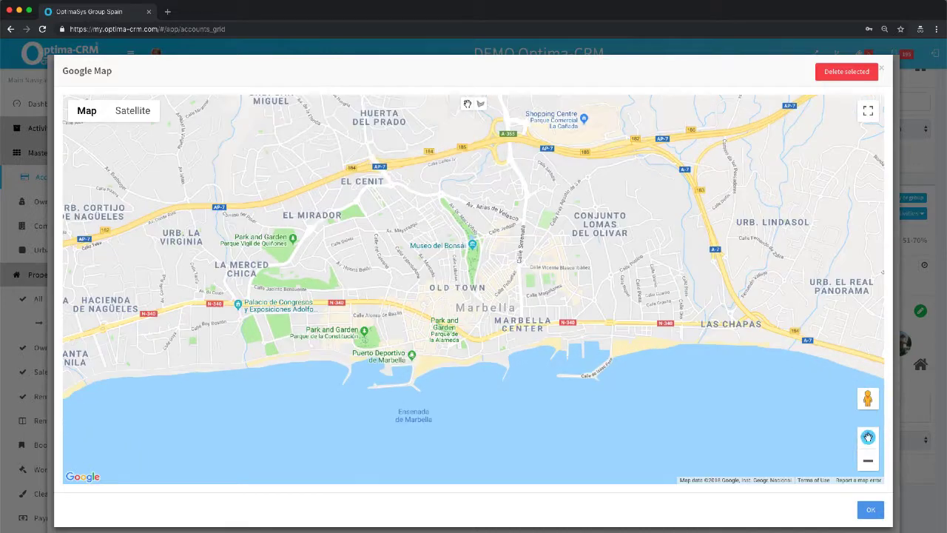
left_click(480, 103)
left_click(472, 338)
left_click(462, 369)
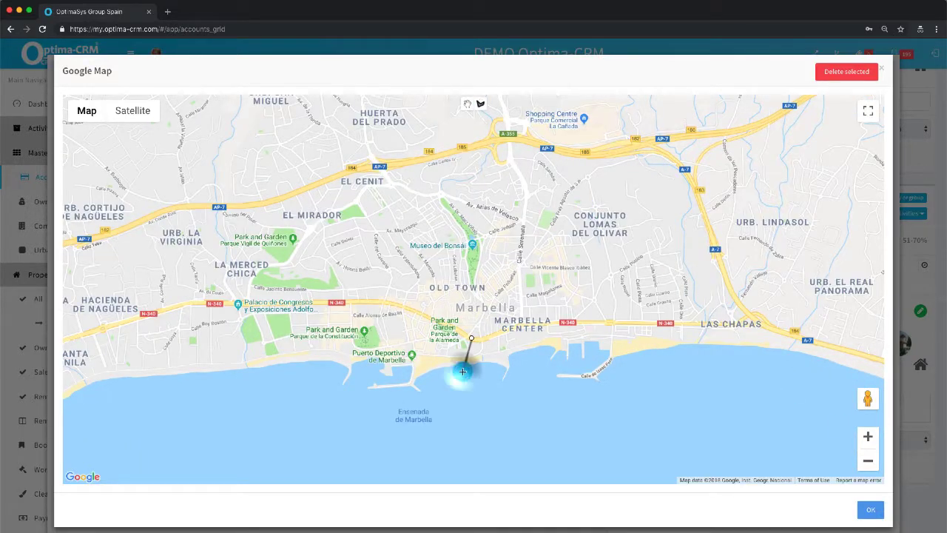
left_click(94, 380)
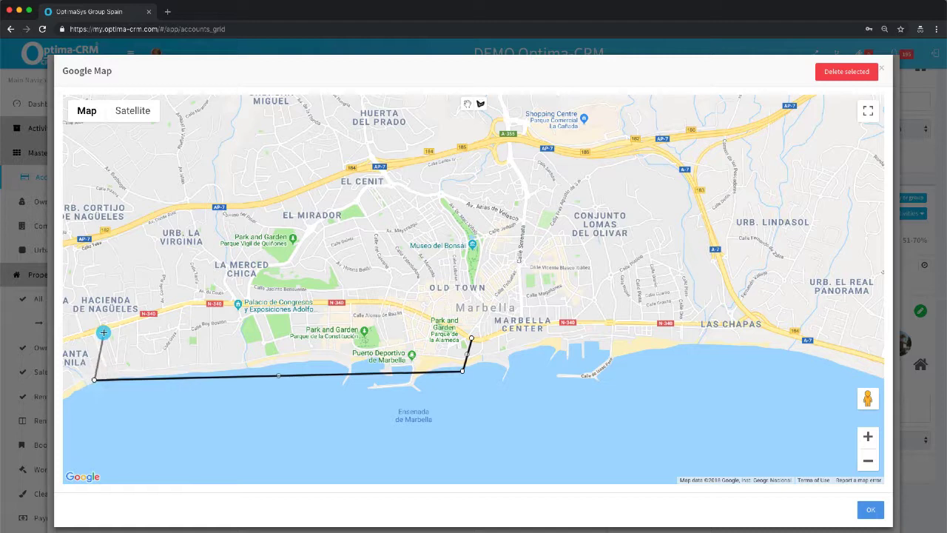
left_click(199, 304)
left_click(379, 302)
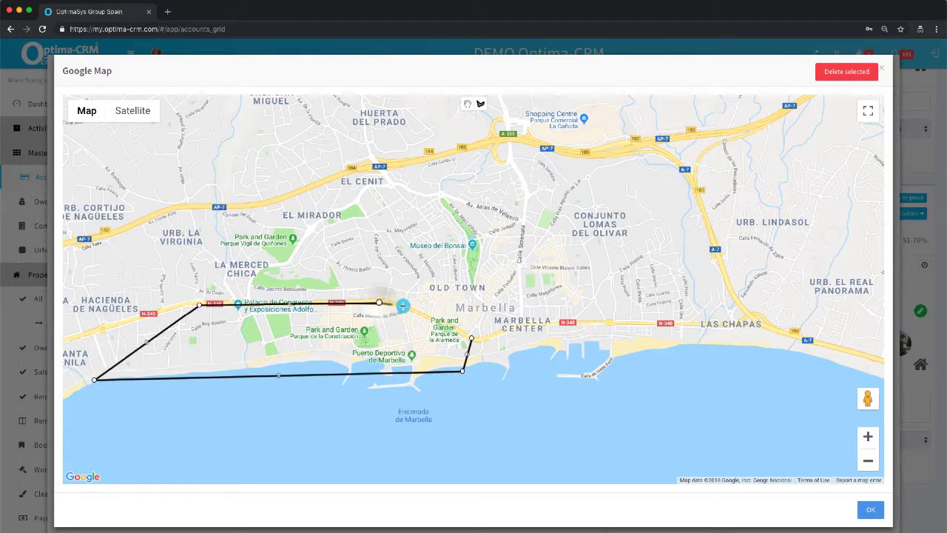
left_click(472, 340)
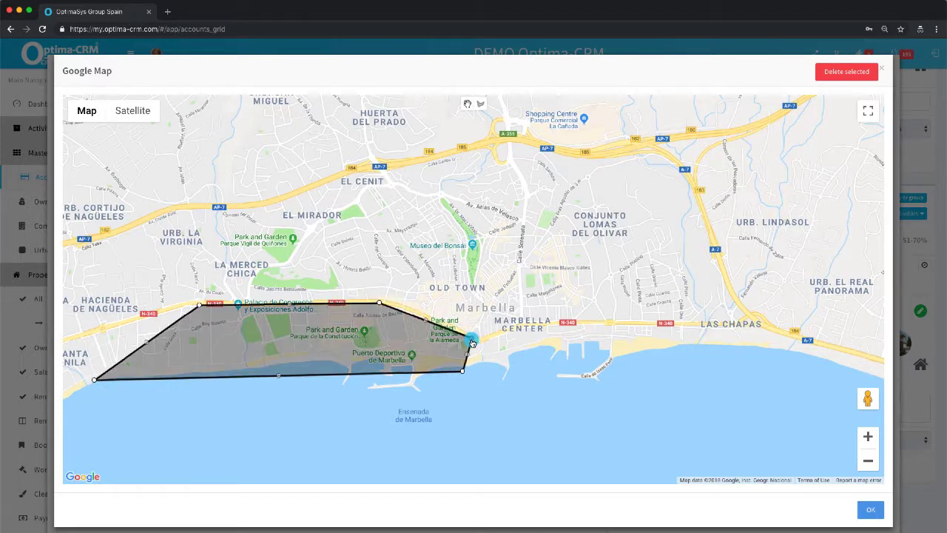
- Try adding a second, smaller map polygon on the coast between Marbella Center and Las Chapas, closing the map and profile without saving
left_click(480, 104)
left_click(580, 323)
left_click(583, 339)
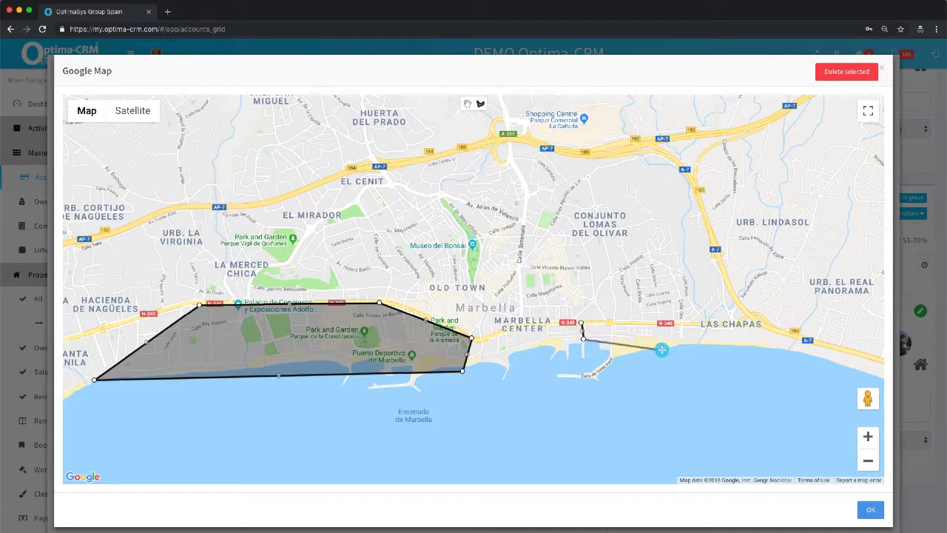
left_click(660, 349)
left_click(673, 326)
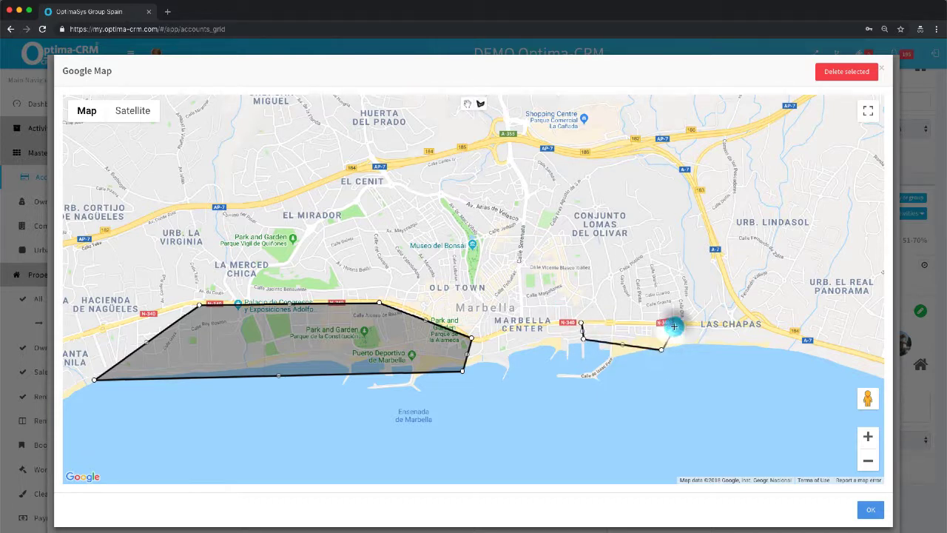
left_click(581, 323)
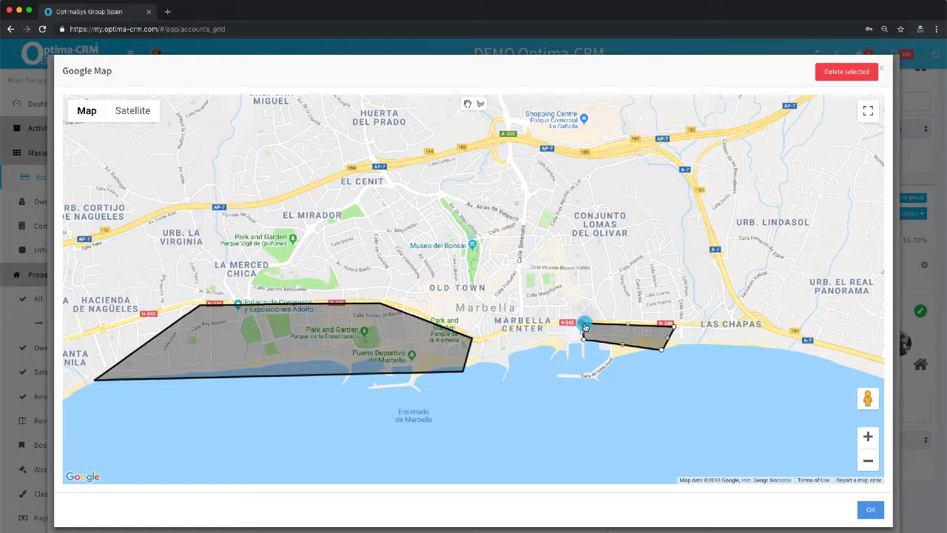
left_click(909, 467)
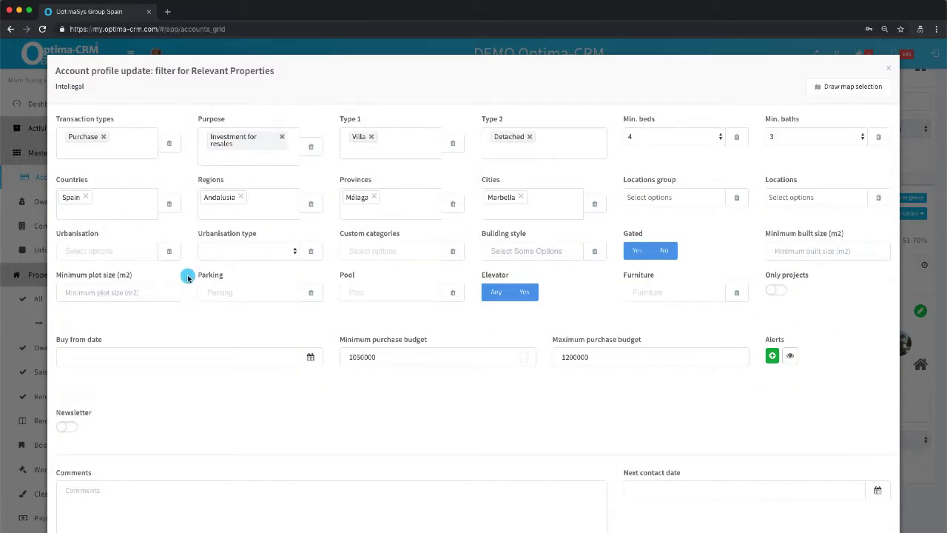
left_click(916, 409)
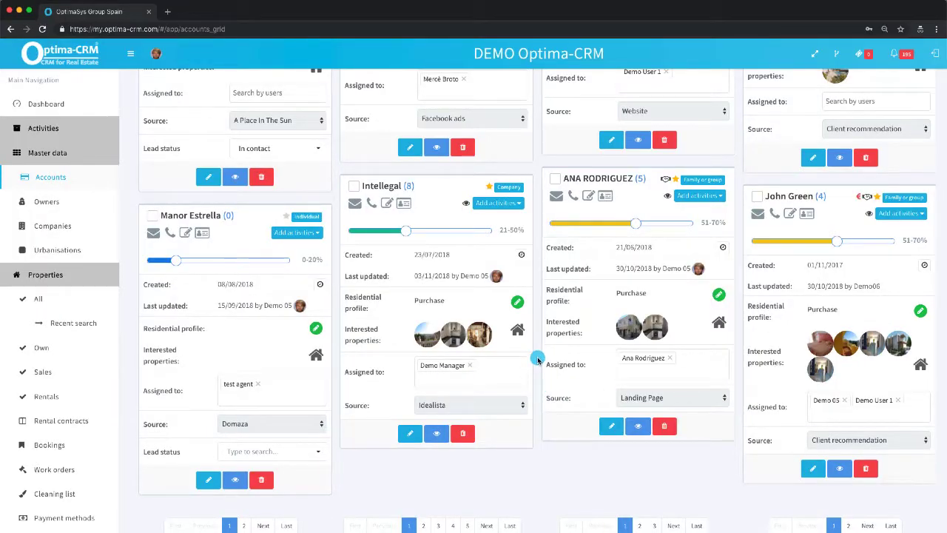
- View the Intellegal account's relevant properties, expanding the details of DEMO-14275 and DEMO-7738 and checking the extra actions for DEMO-14275
left_click(517, 329)
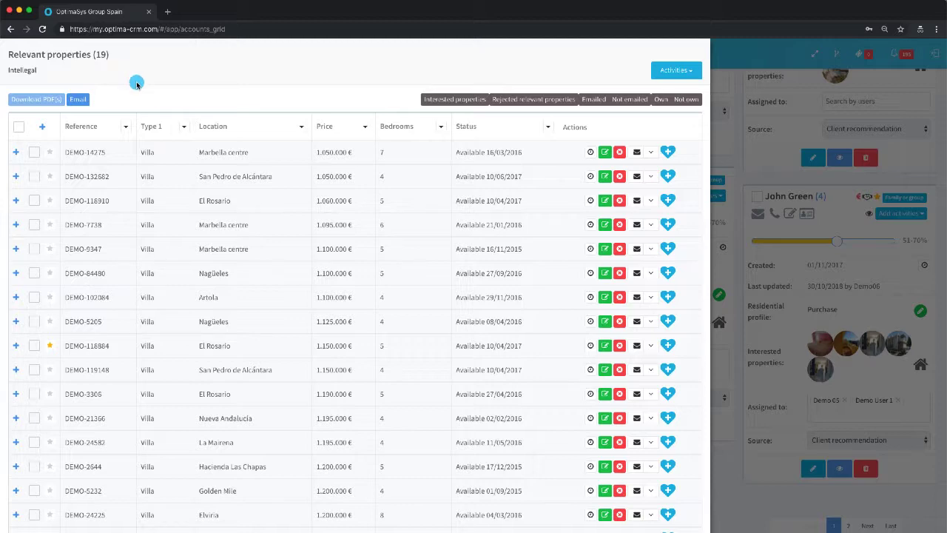
left_click(15, 152)
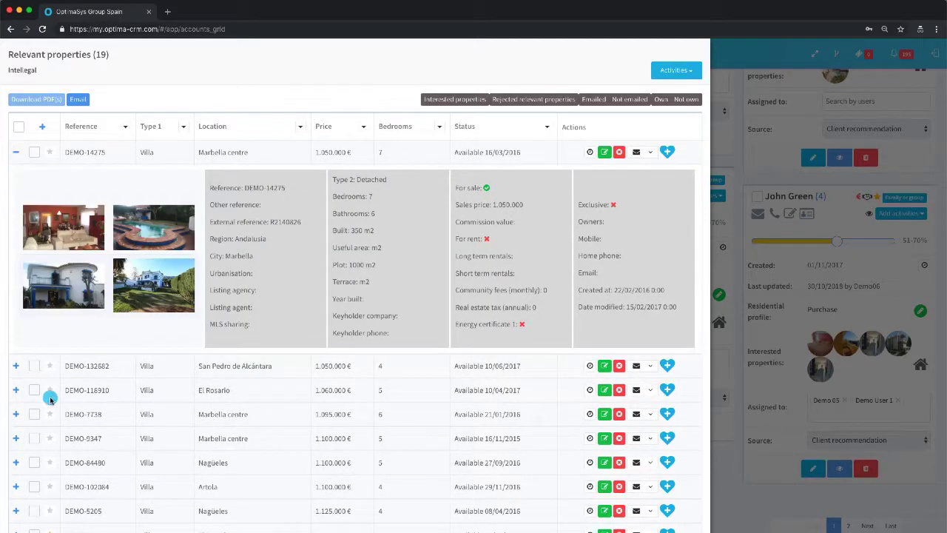
left_click(15, 414)
scroll(261, 412, "down", 2)
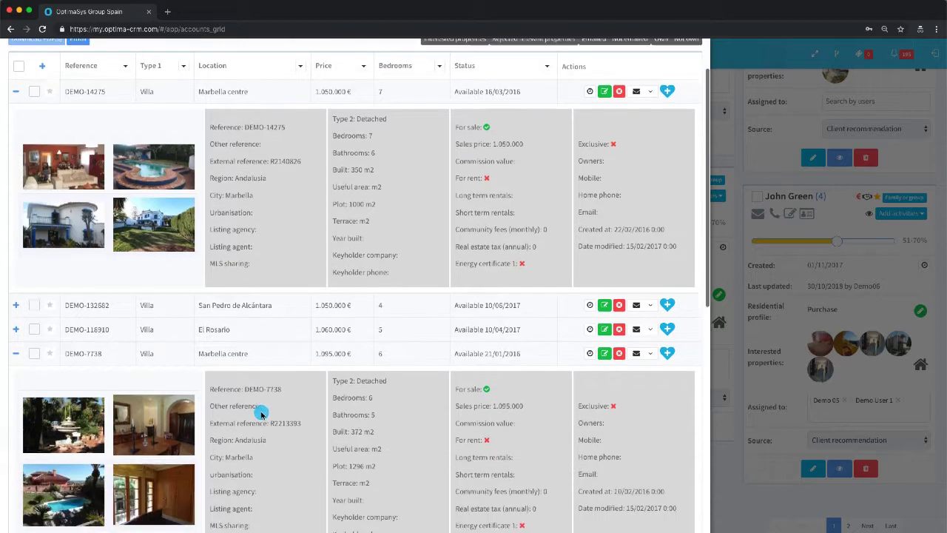
scroll(261, 413, "down", 2)
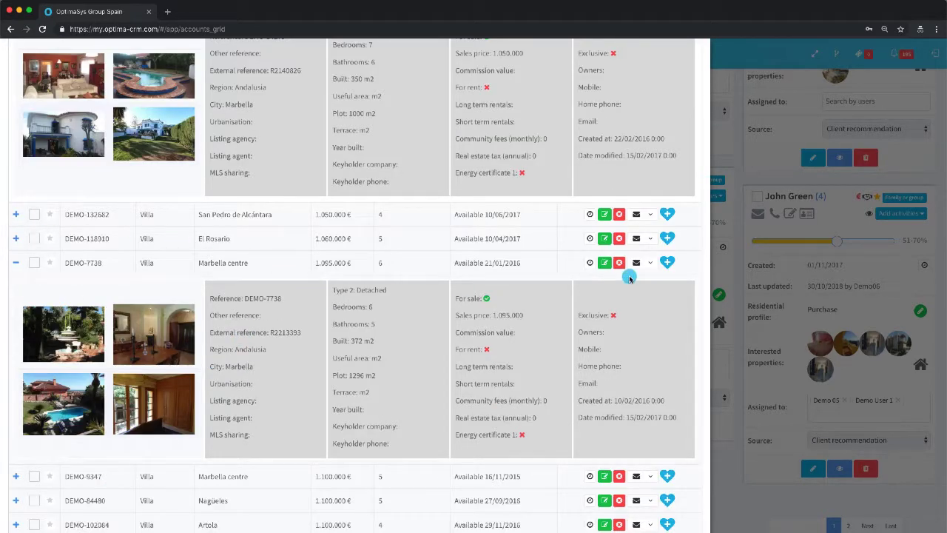
scroll(368, 351, "up", 3)
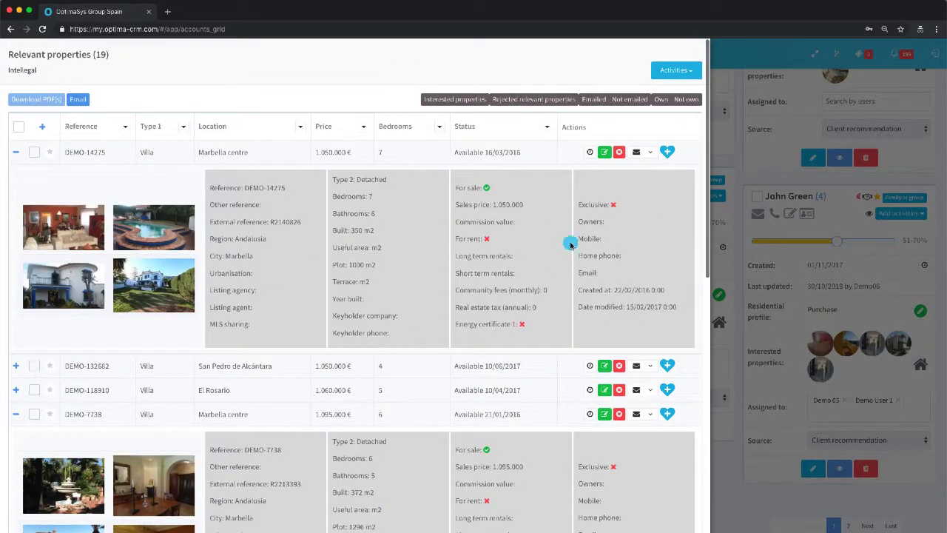
left_click(650, 153)
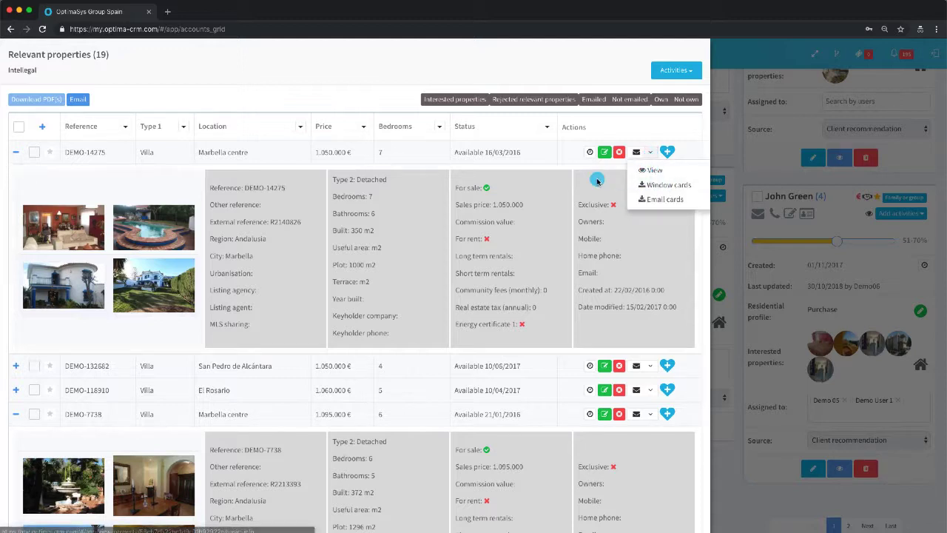
left_click(675, 235)
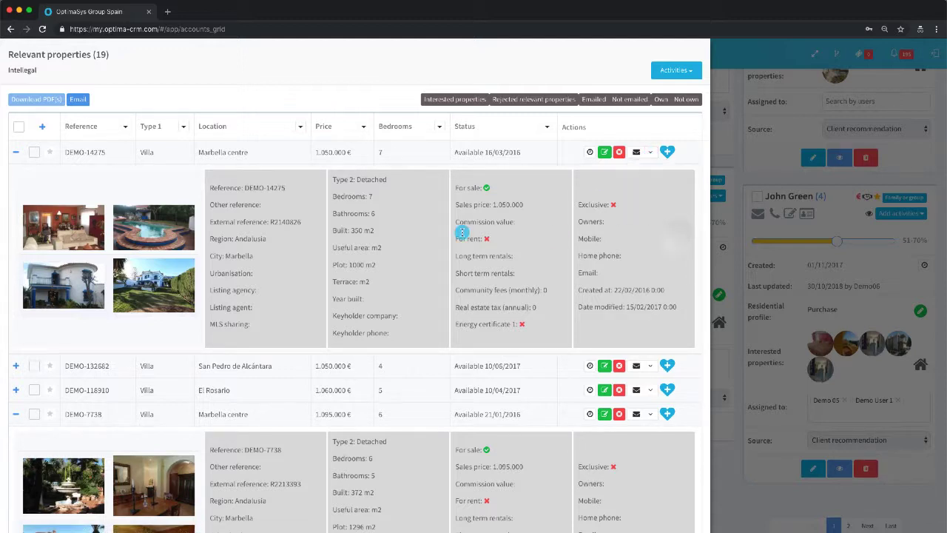
- Select relevant properties DEMO-14275, DEMO-132682 and DEMO-7738 and start an email containing them to the Intellegal account
left_click(33, 152)
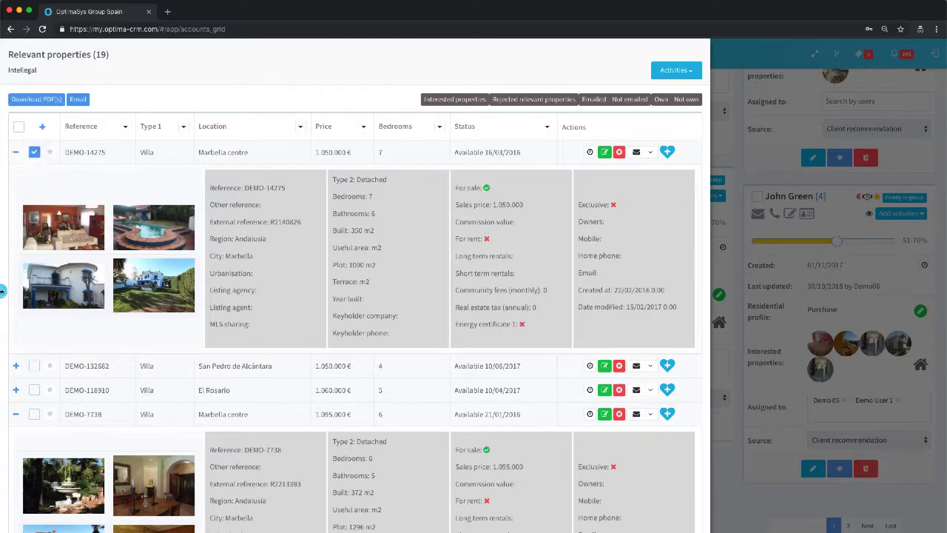
left_click(34, 365)
left_click(34, 415)
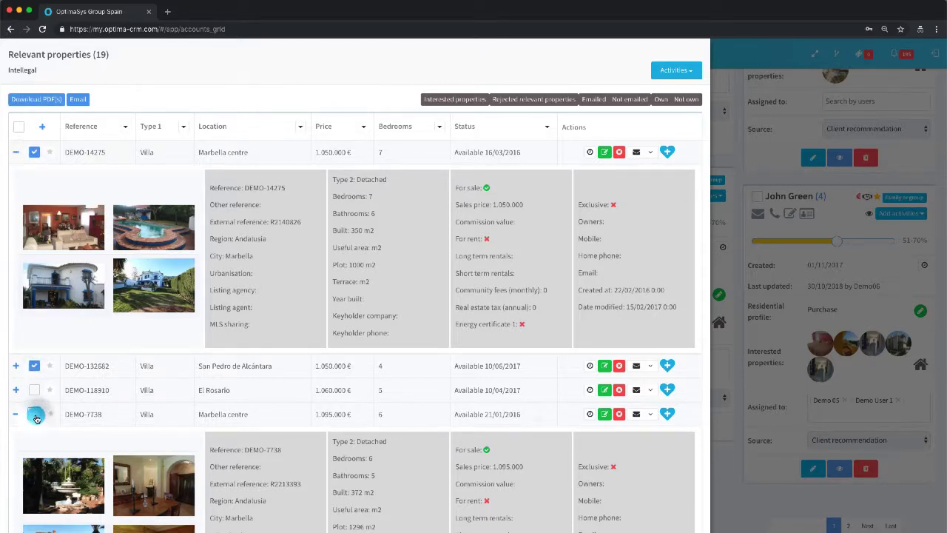
left_click(82, 100)
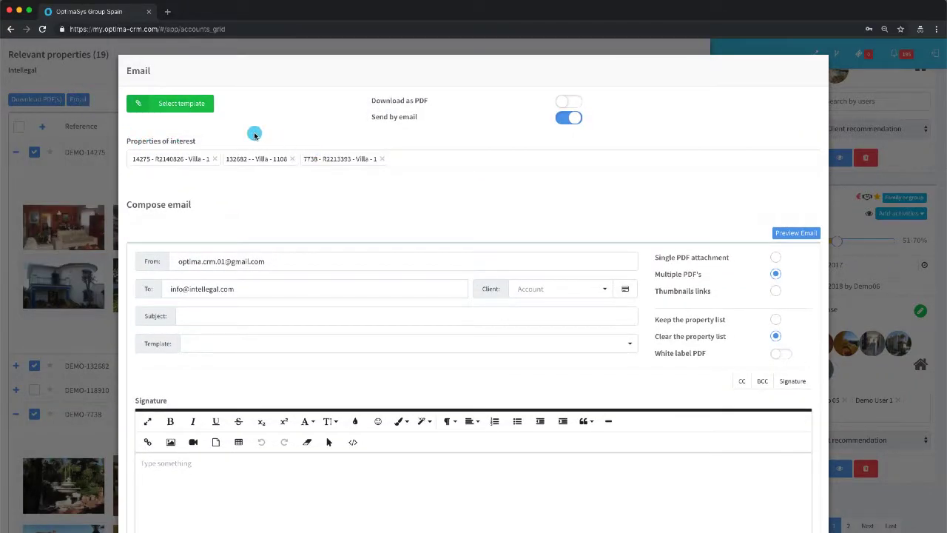
- Browse the property templates available for the email and close the gallery without selecting one
left_click(196, 103)
scroll(516, 245, "down", 5)
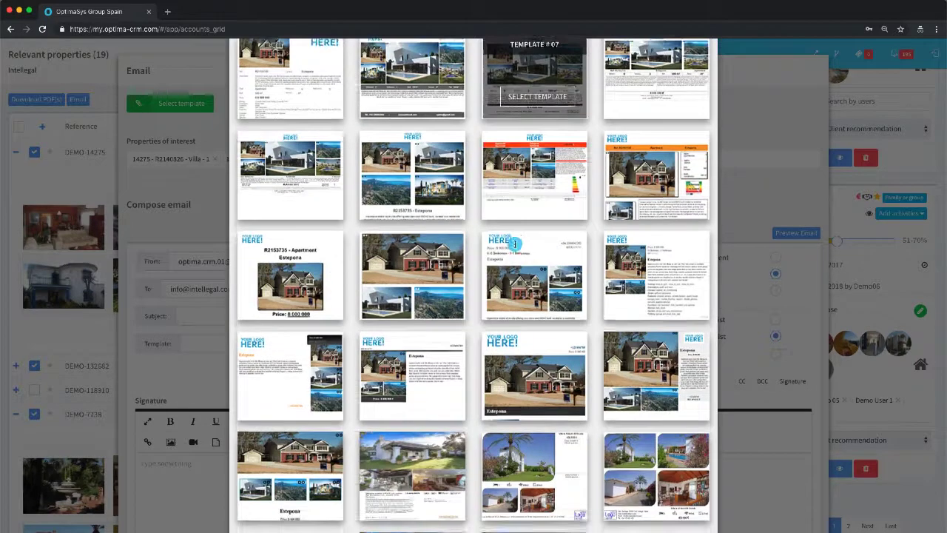
scroll(516, 245, "up", 5)
left_click(781, 121)
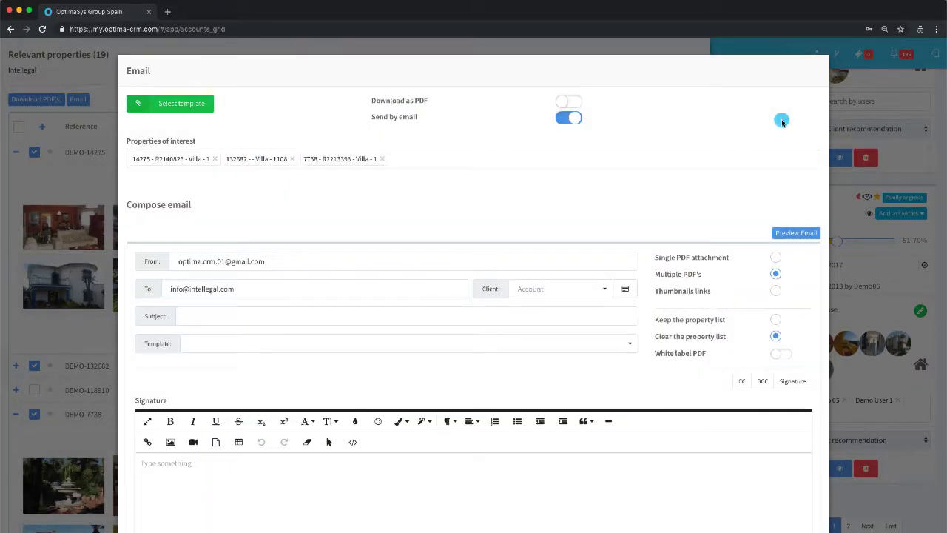
- Try sending the properties as thumbnails links, closing the email and the relevant properties list without sending
left_click_drag(650, 290, 708, 291)
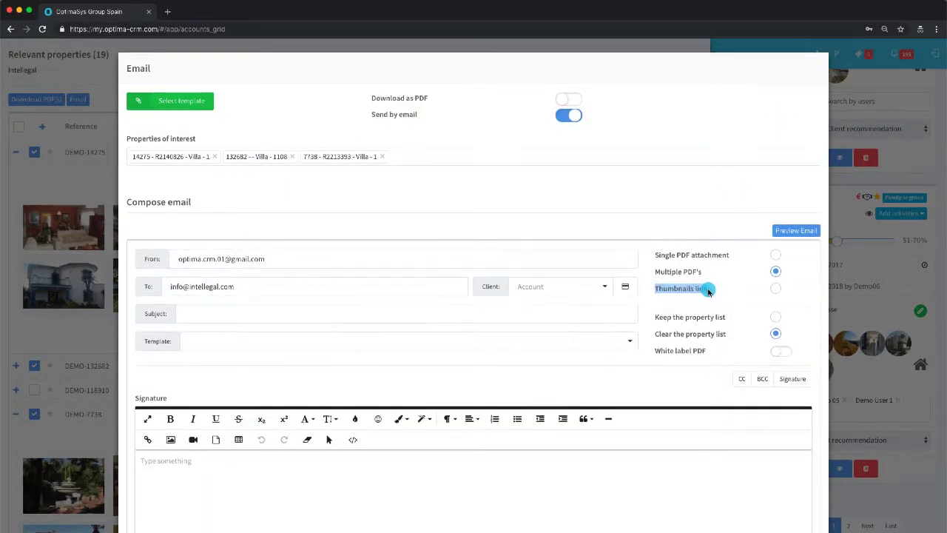
left_click(775, 288)
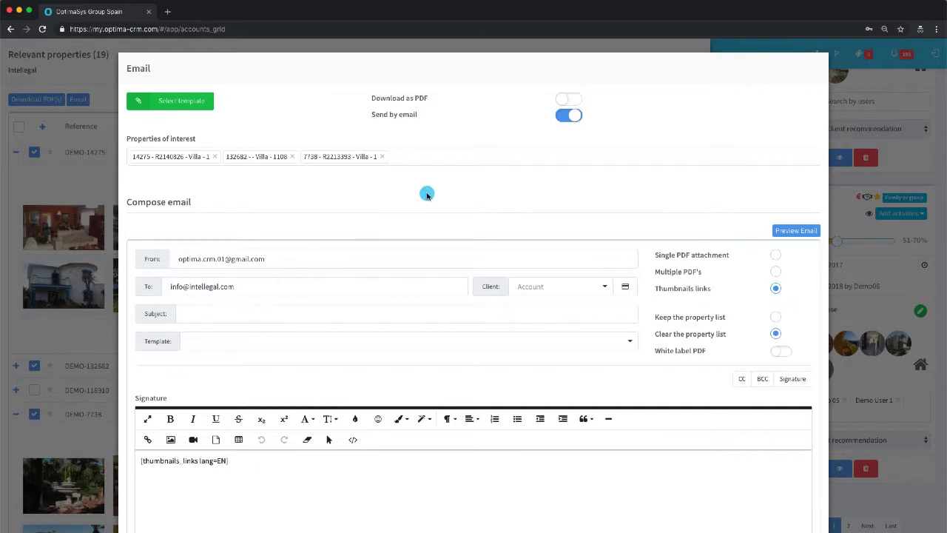
left_click(610, 44)
left_click(730, 157)
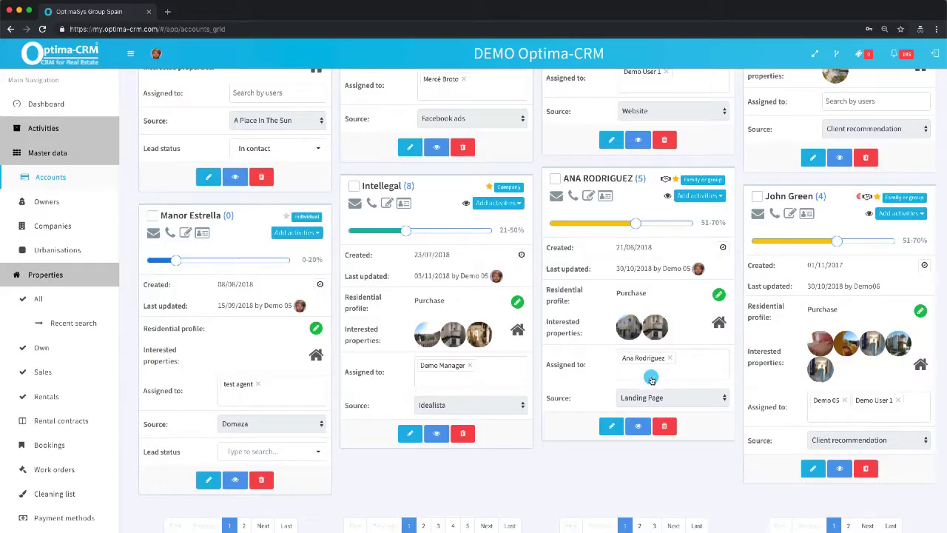
- Check which users can be assigned to the Client account created on 21/06/2018, leaving its assignment as is
left_click(627, 374)
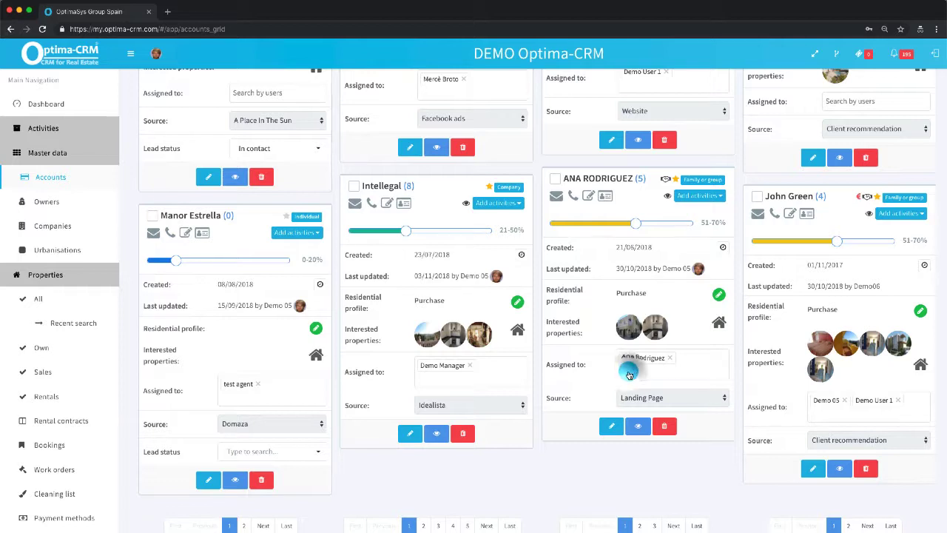
scroll(657, 450, "down", 5)
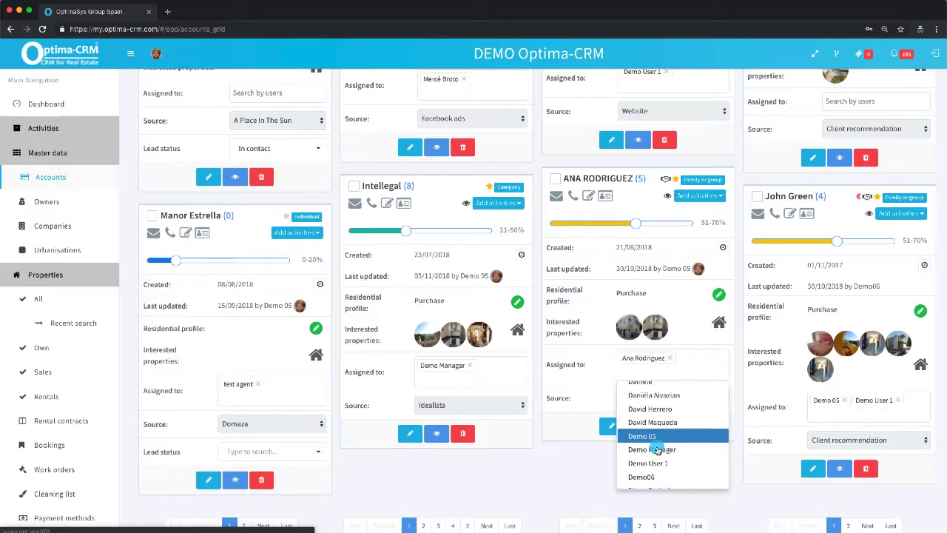
left_click(738, 409)
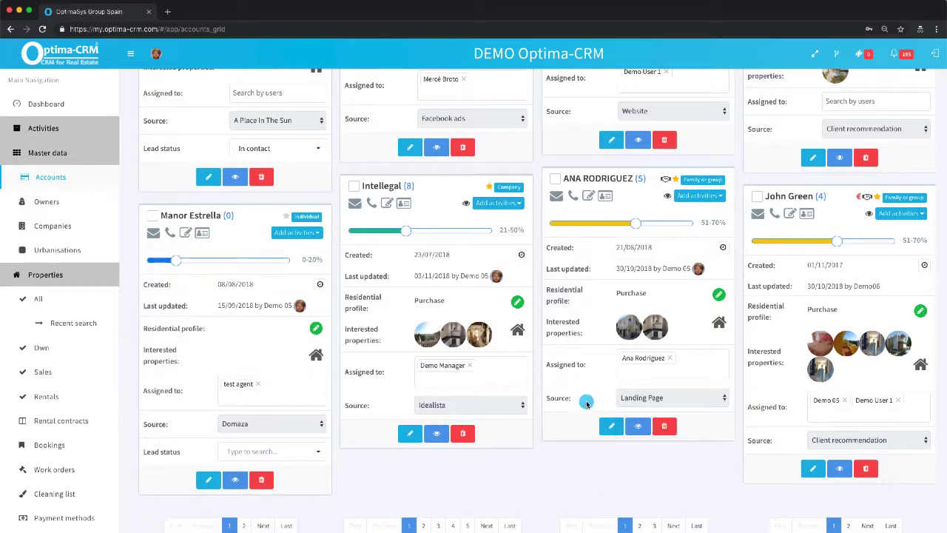
- Review the source options available for filtering the accounts, without applying one
scroll(574, 391, "up", 2)
scroll(573, 390, "up", 1)
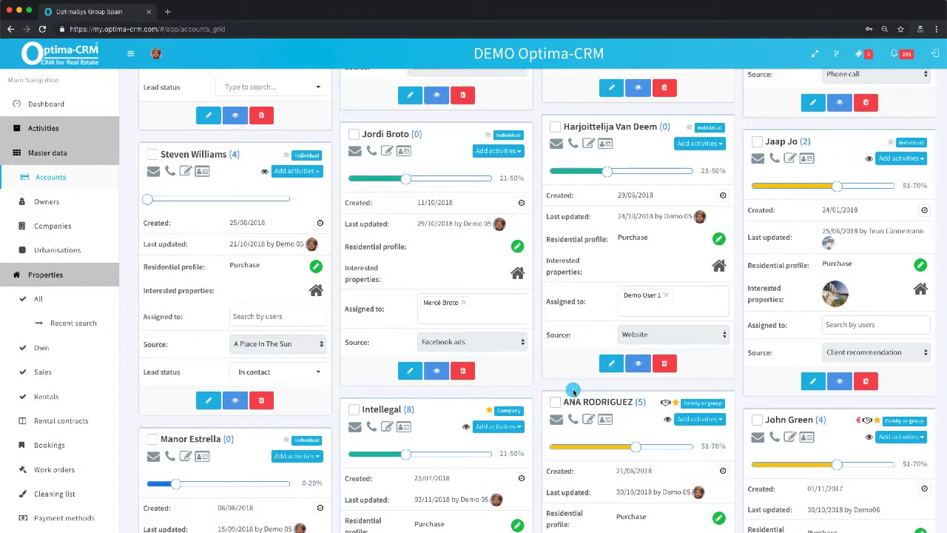
scroll(573, 391, "up", 5)
left_click(376, 141)
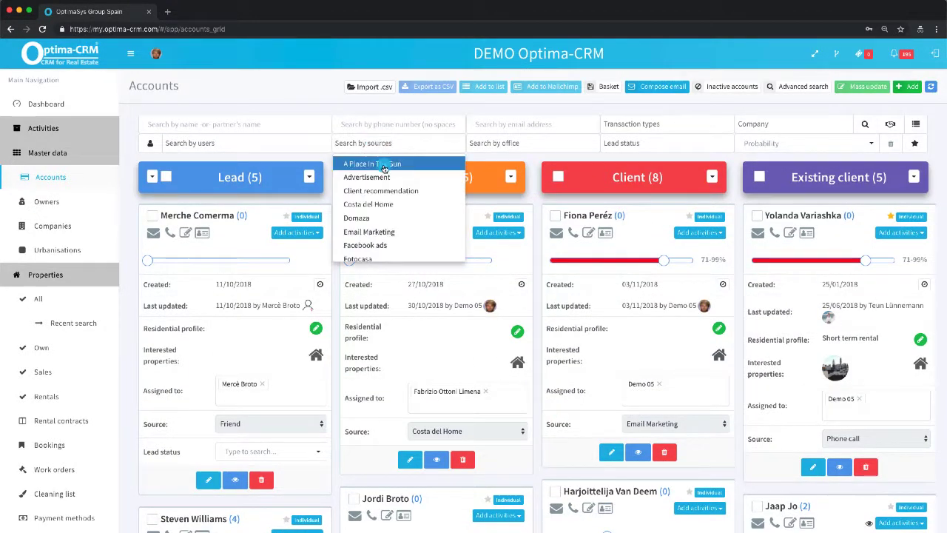
scroll(395, 212, "down", 3)
scroll(392, 213, "up", 2)
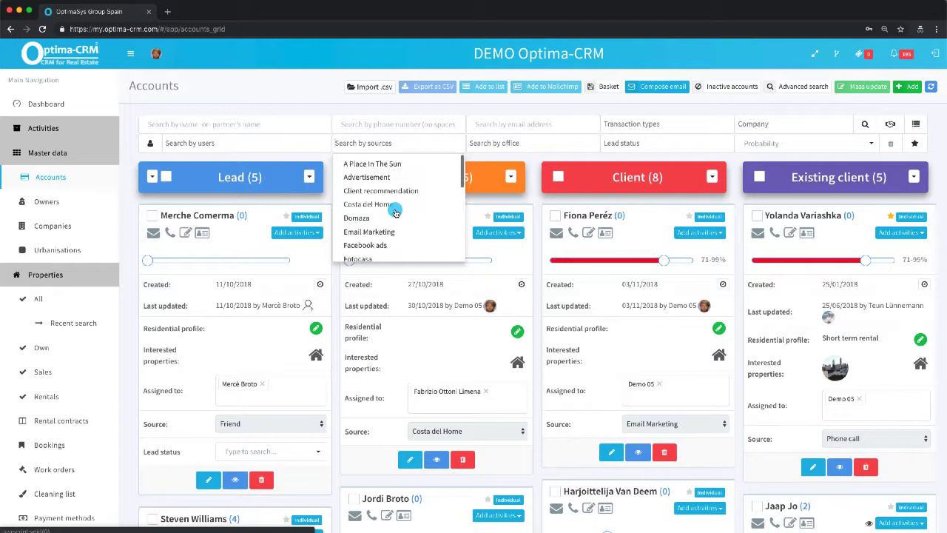
left_click(536, 233)
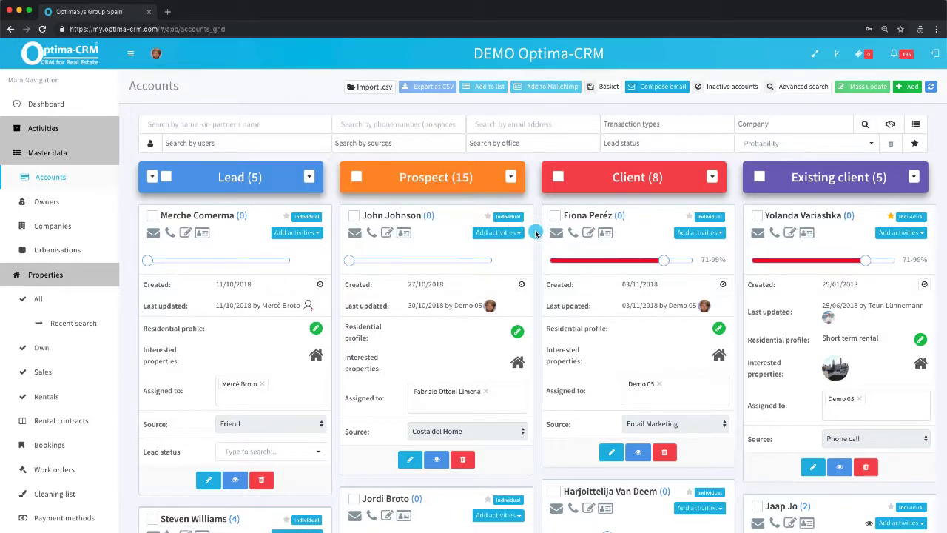